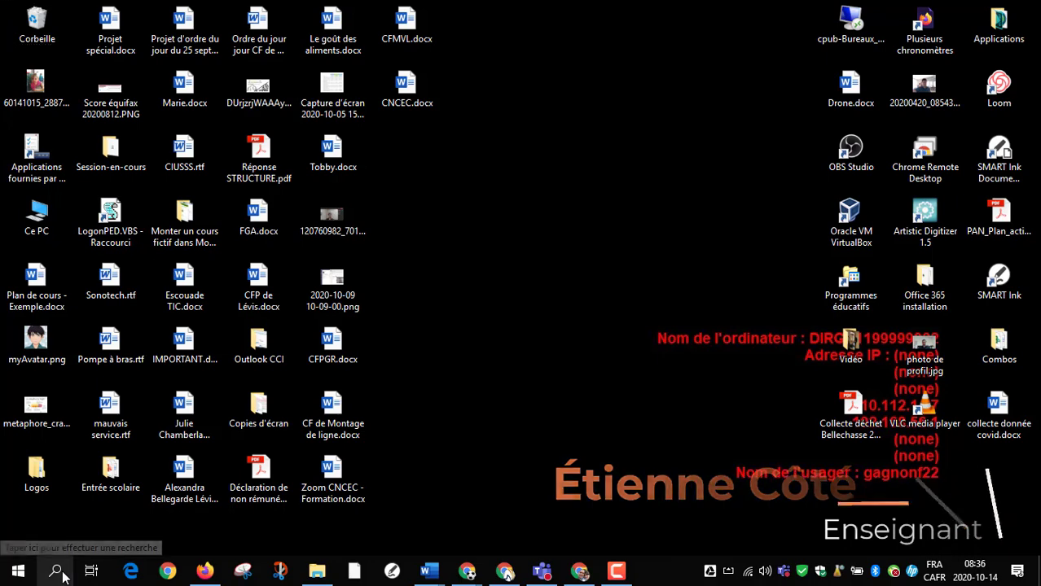
- Switch to Microsoft Teams and open the team "Comment créer des sous groupes dans Teams" from the list of all teams
type("teams")
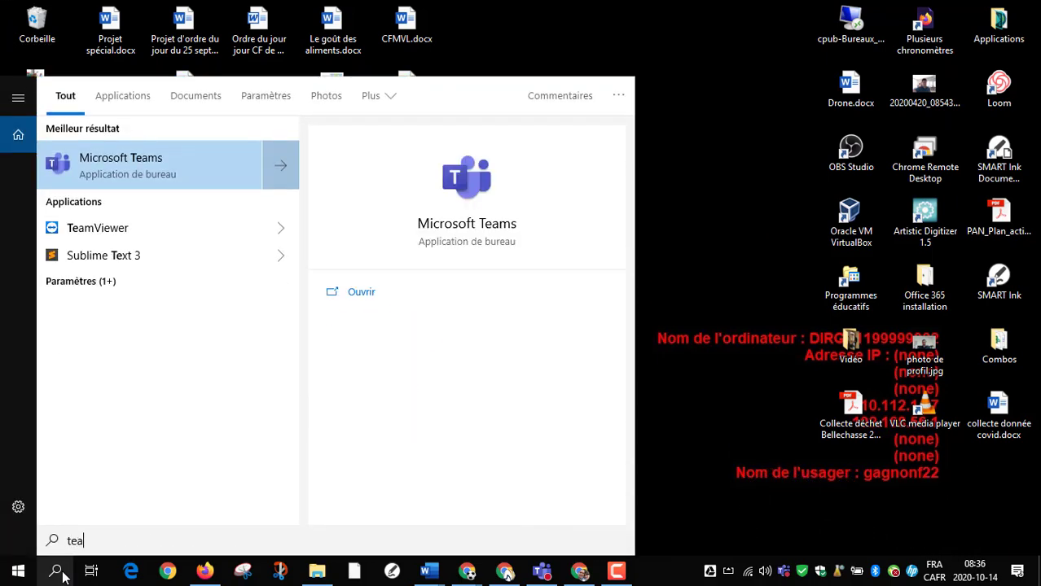
left_click(147, 168)
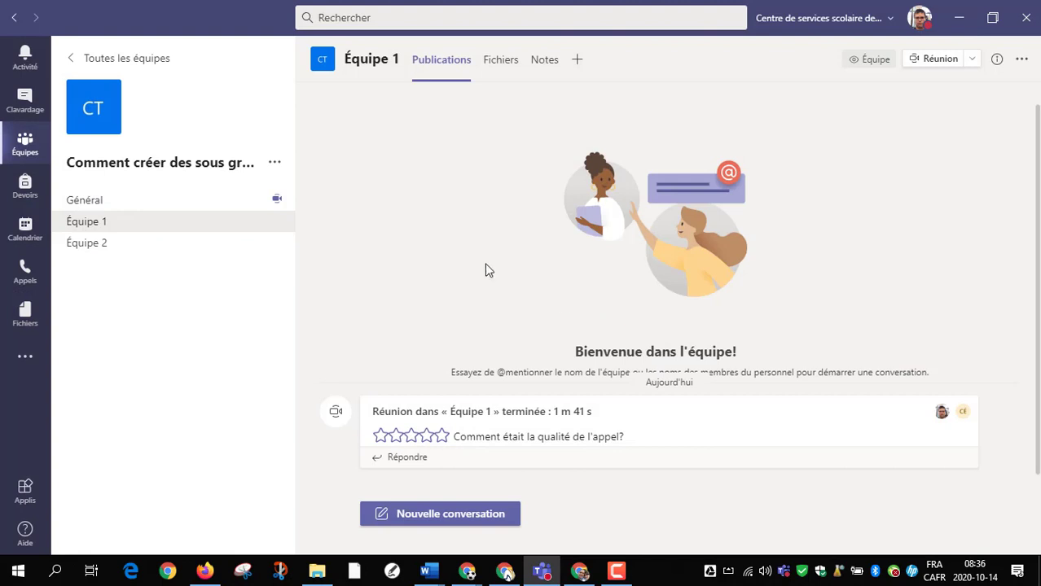
left_click(139, 58)
scroll(733, 342, "down", 5)
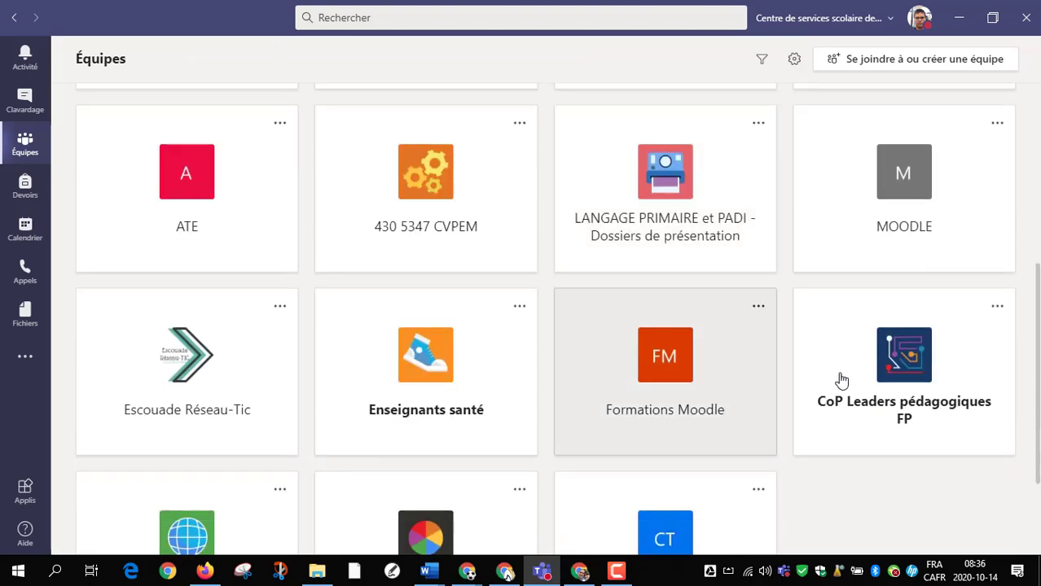
scroll(773, 488, "down", 2)
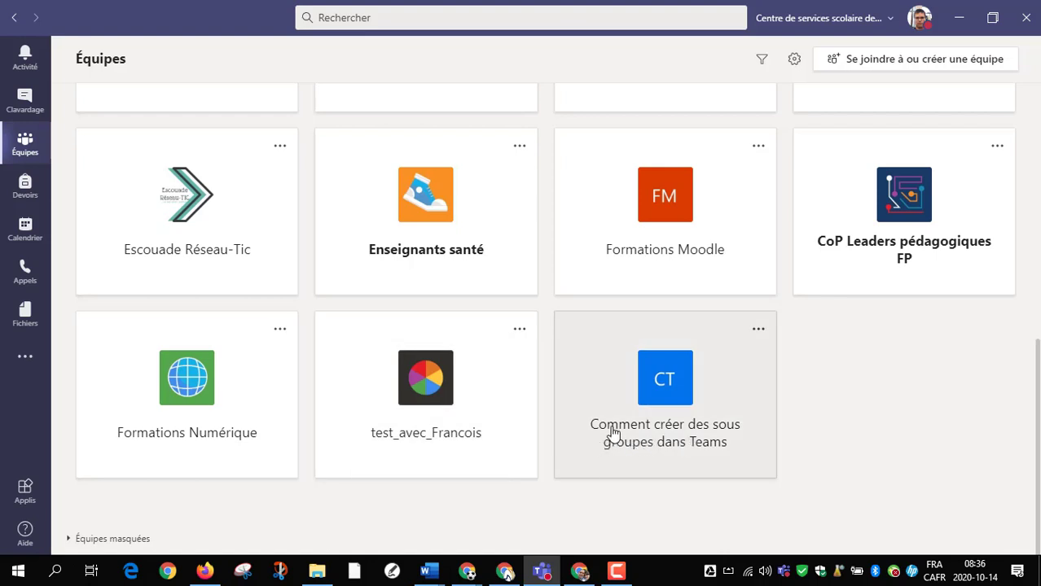
left_click(682, 405)
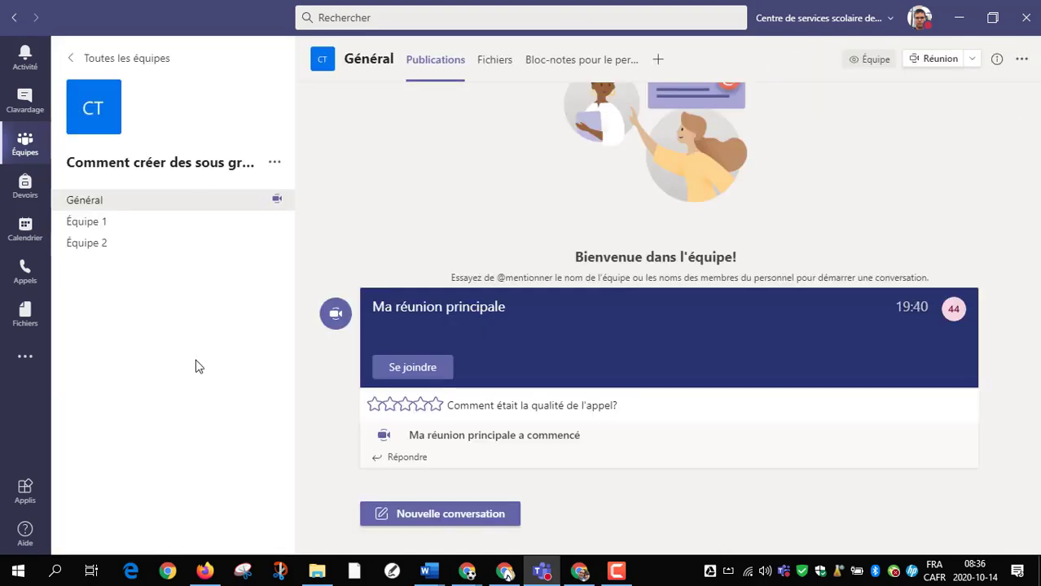
- Look through the Équipe 1 and Équipe 2 channels of the team
left_click(130, 221)
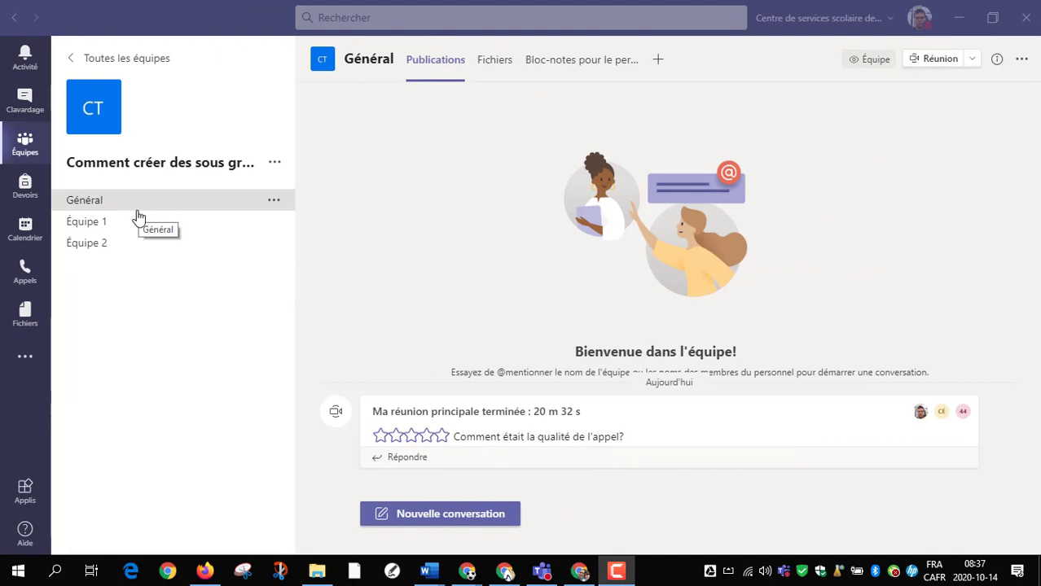
left_click(127, 225)
left_click(113, 244)
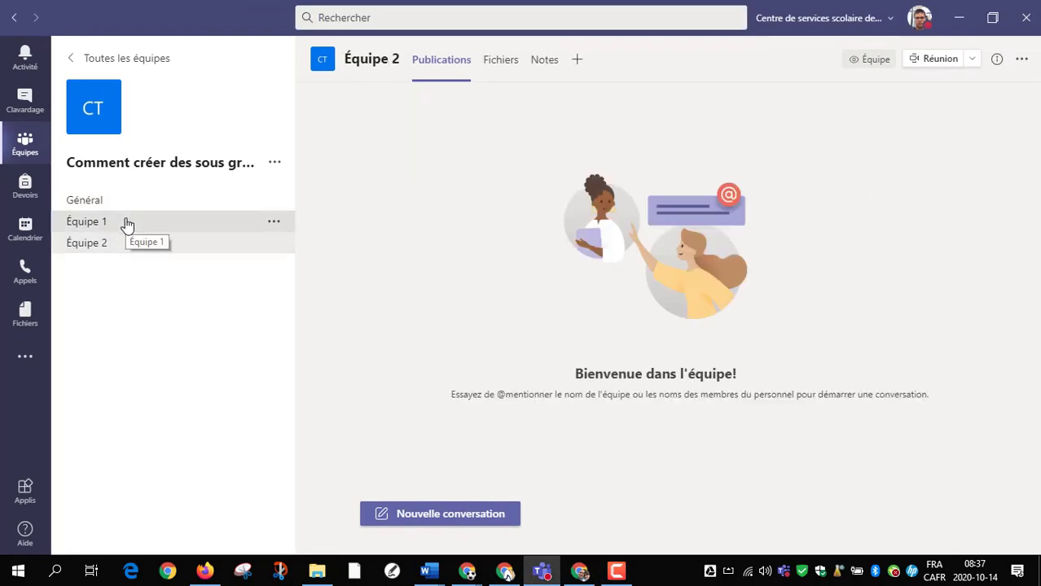
left_click(126, 223)
left_click(125, 246)
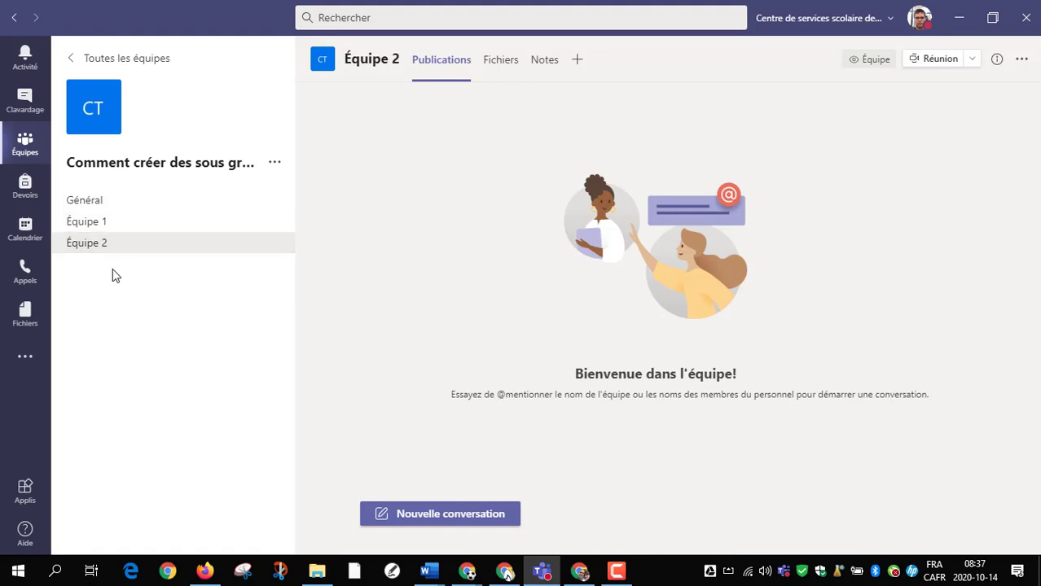
left_click(112, 225)
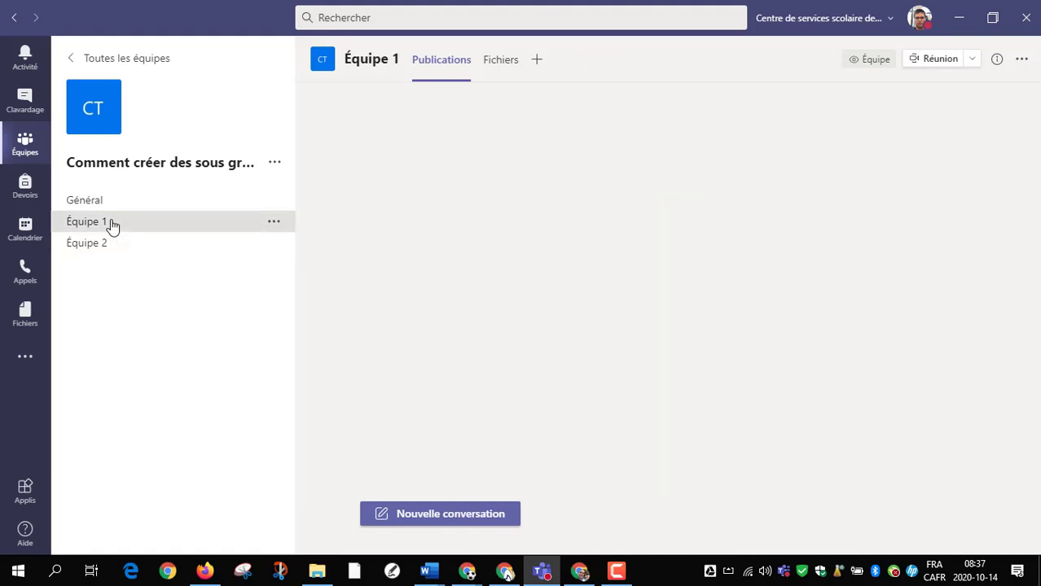
left_click(121, 248)
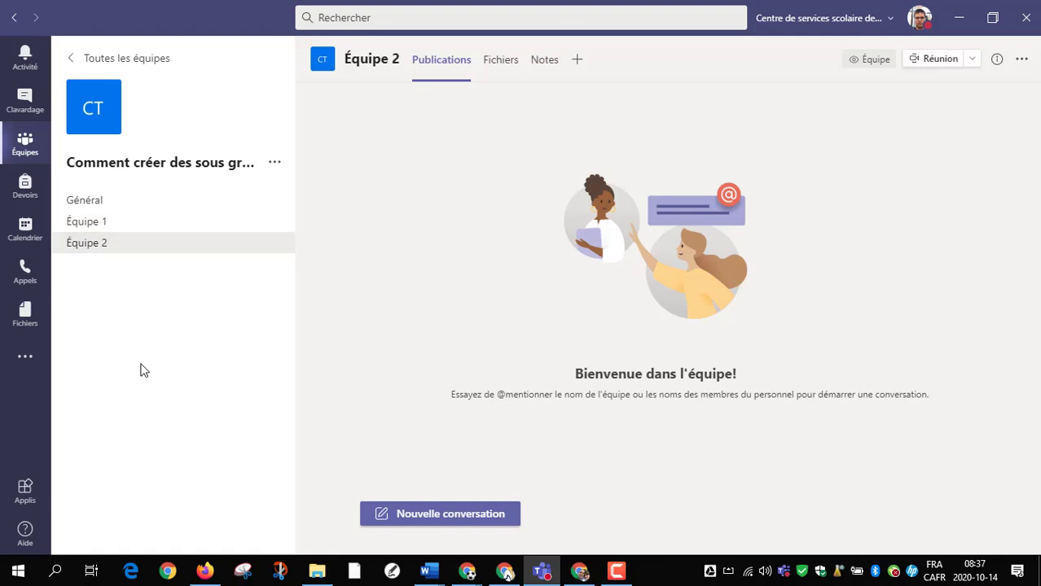
- Start a meeting in the Général channel titled "Ma réunion principale" and join it
left_click(137, 210)
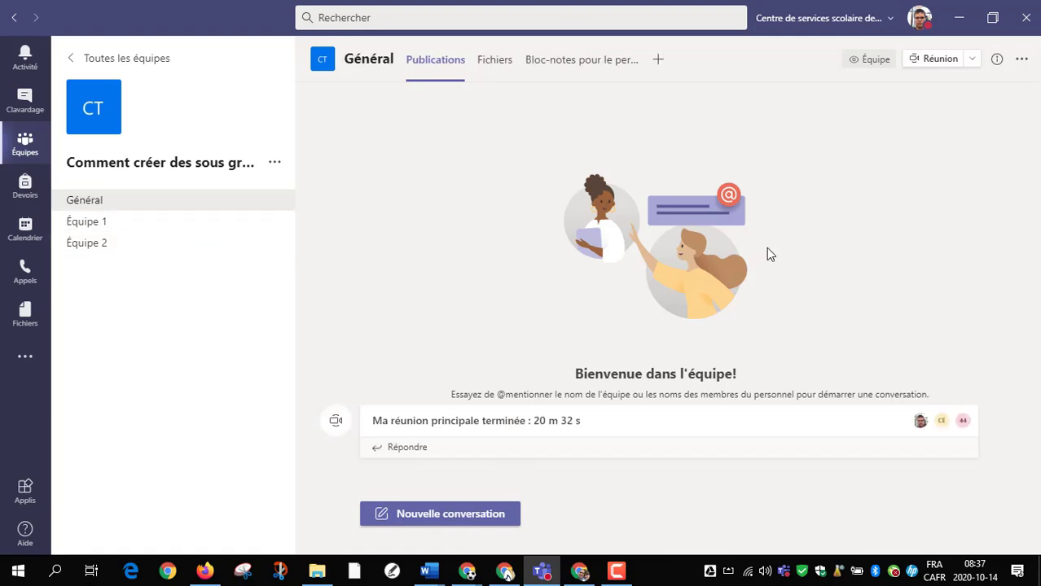
left_click(937, 59)
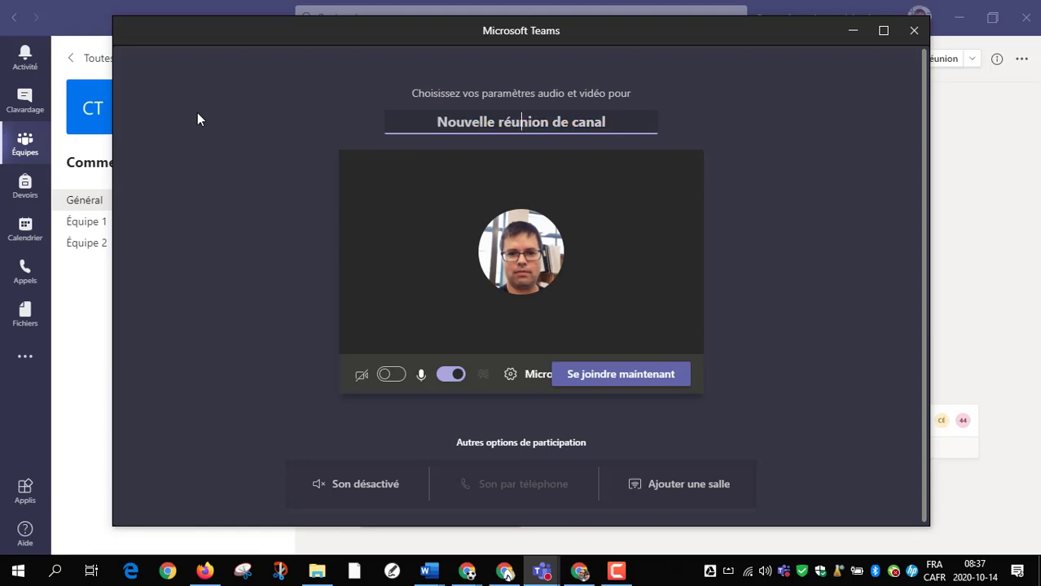
type("Mar")
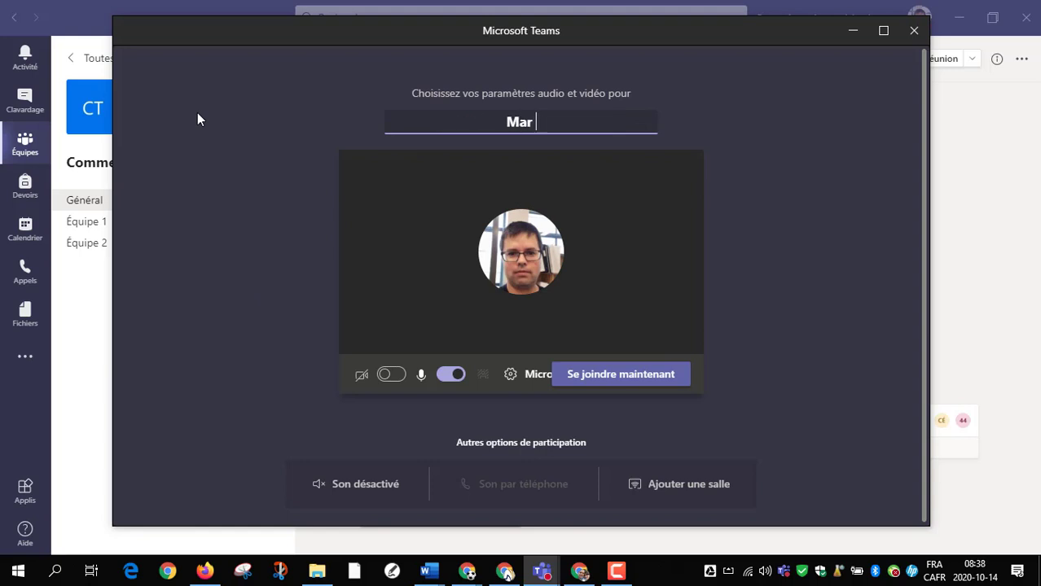
key("BackSpace")
type("réunion")
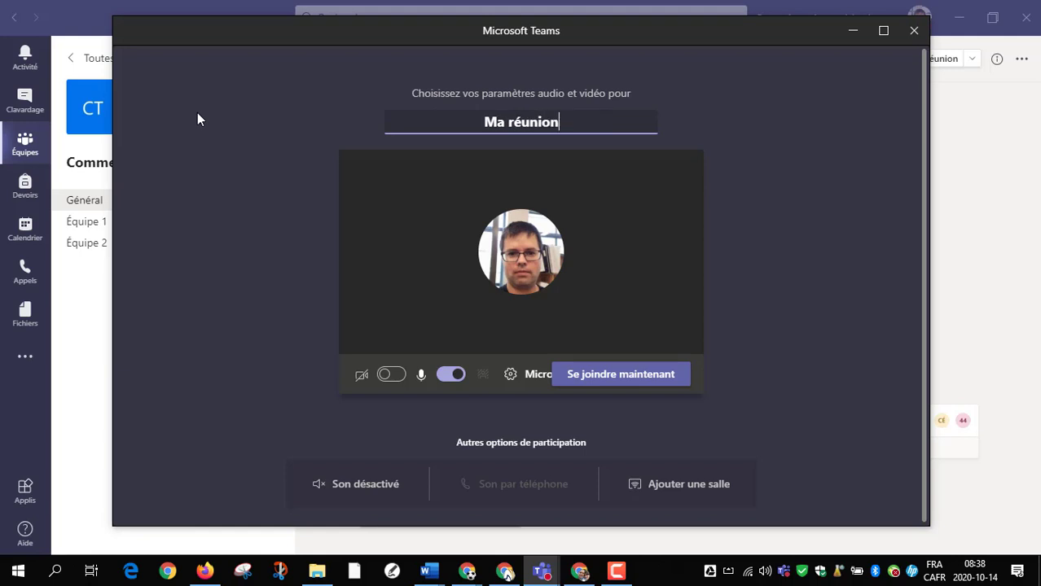
type(" principale")
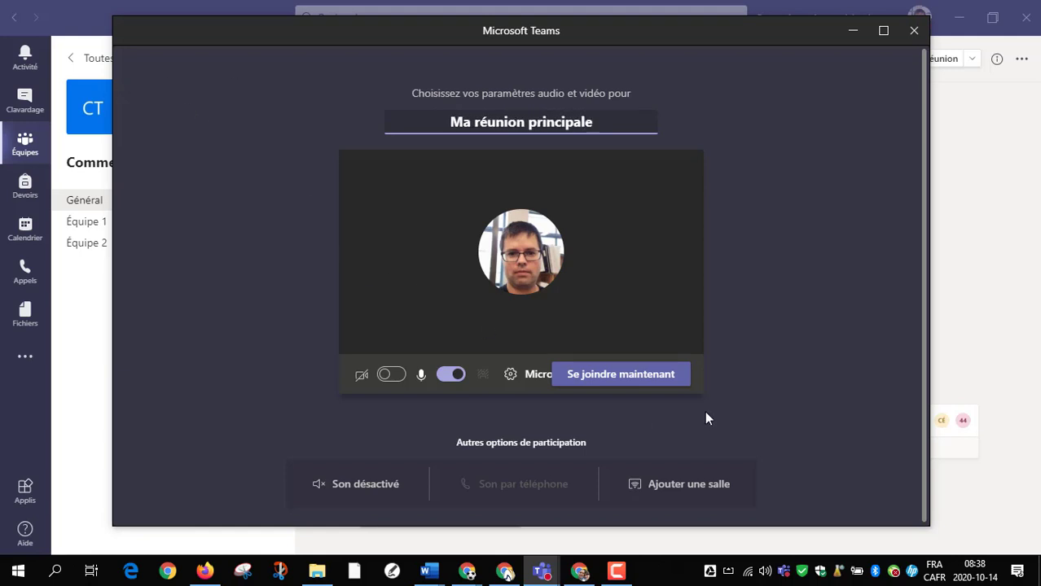
left_click(643, 374)
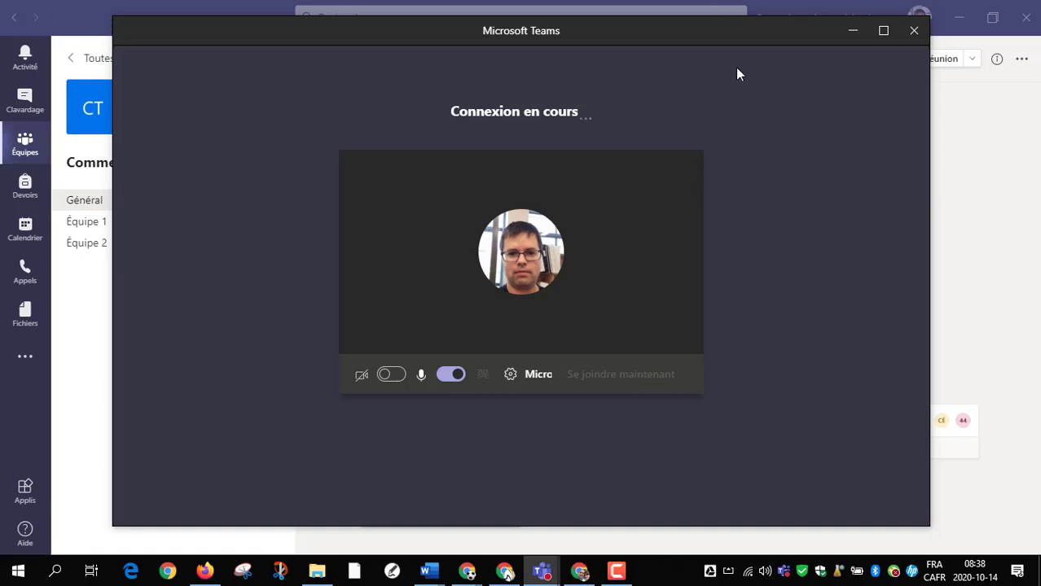
- Reposition the main meeting window and maximize it to fill the screen
left_click_drag(725, 30, 0, 33)
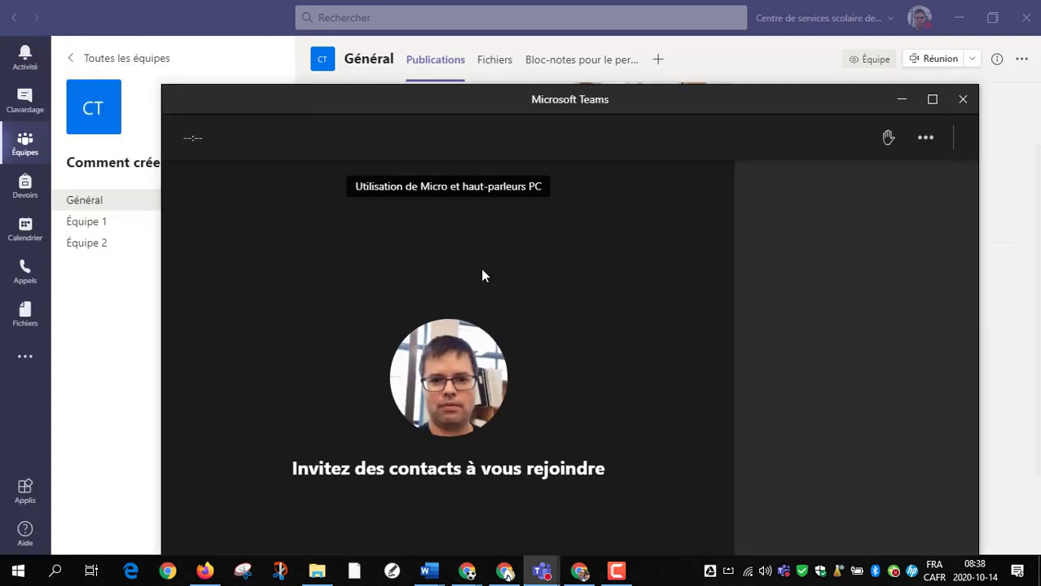
left_click_drag(704, 101, 0, 53)
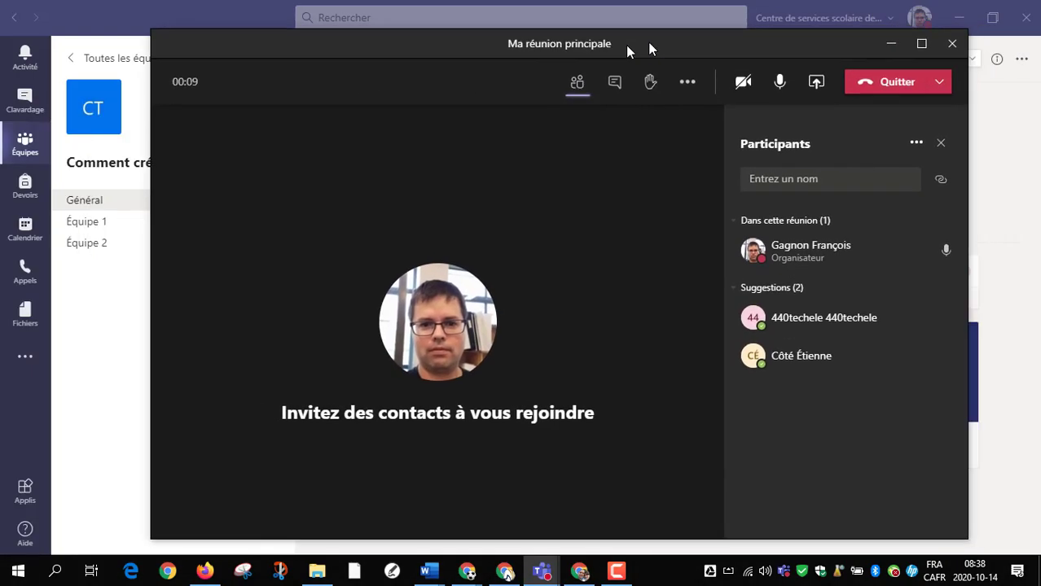
left_click_drag(625, 45, 614, 39)
double_click(614, 39)
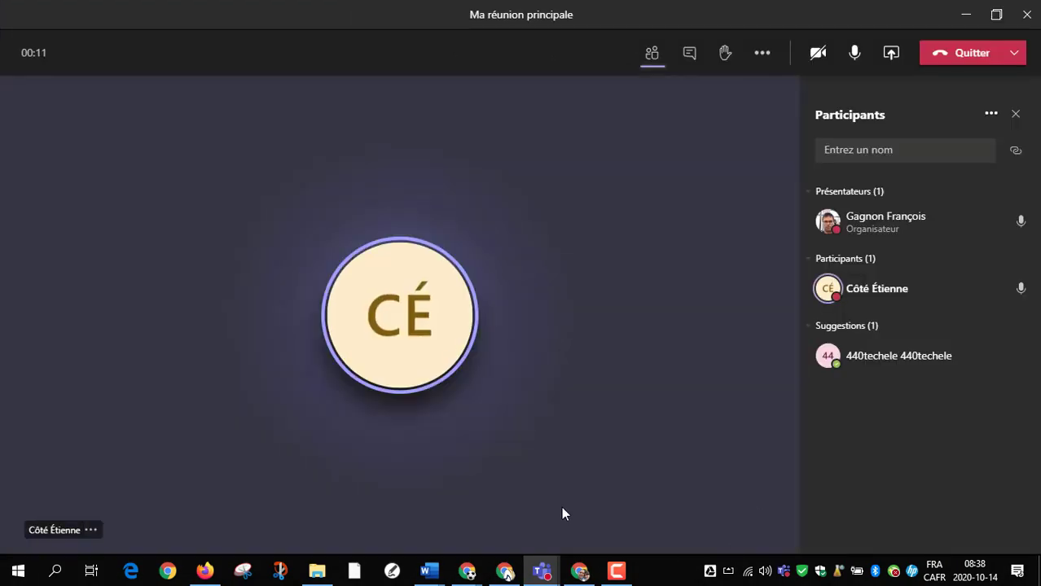
- Request that the remaining suggested participant join the main meeting
mouse_move(390, 360)
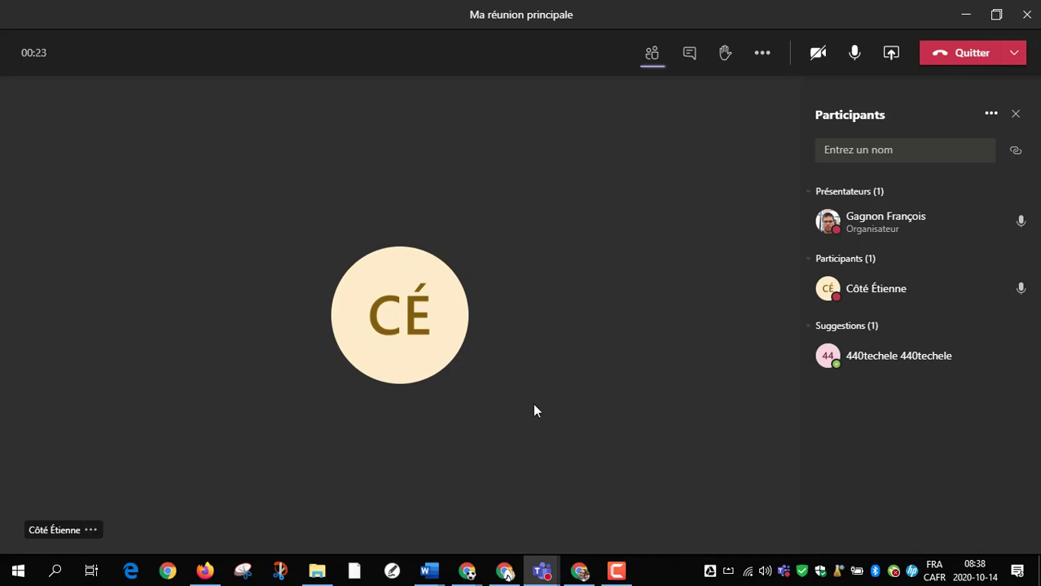
mouse_move(925, 359)
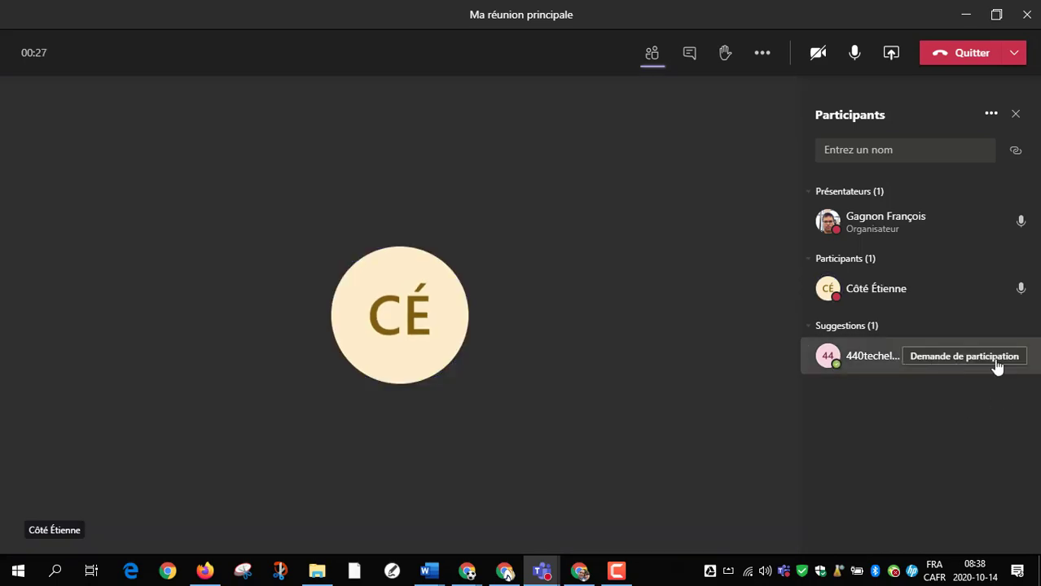
left_click(993, 365)
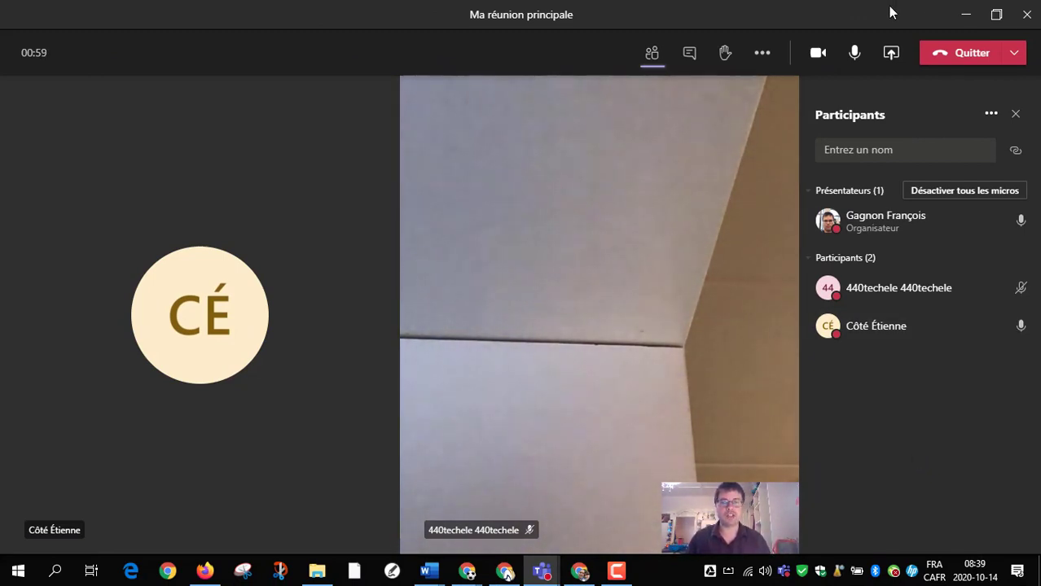
- Open the Équipe 1 channel and move the main meeting window aside while keeping that meeting running
left_click(966, 14)
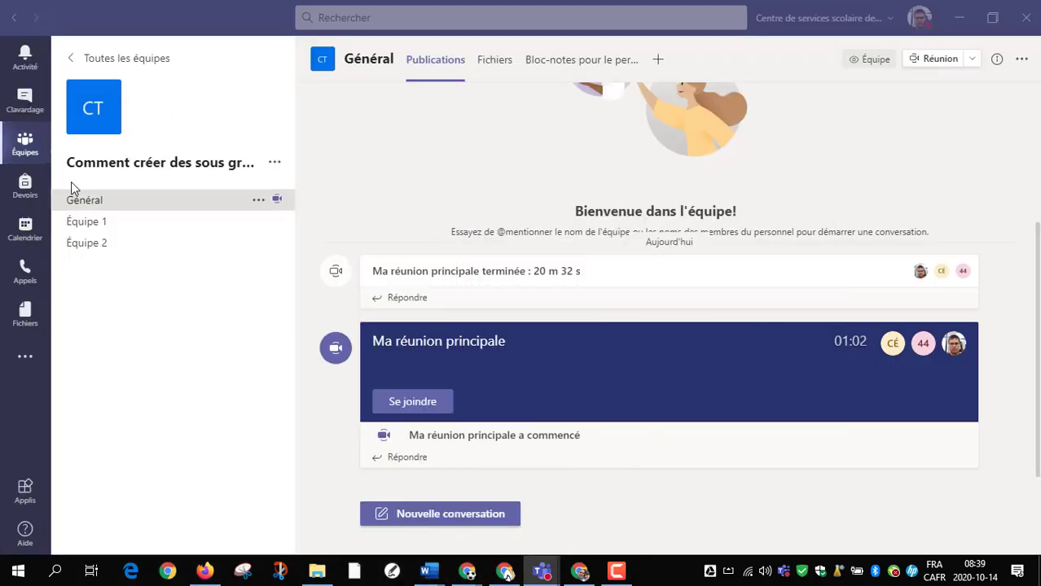
left_click(102, 230)
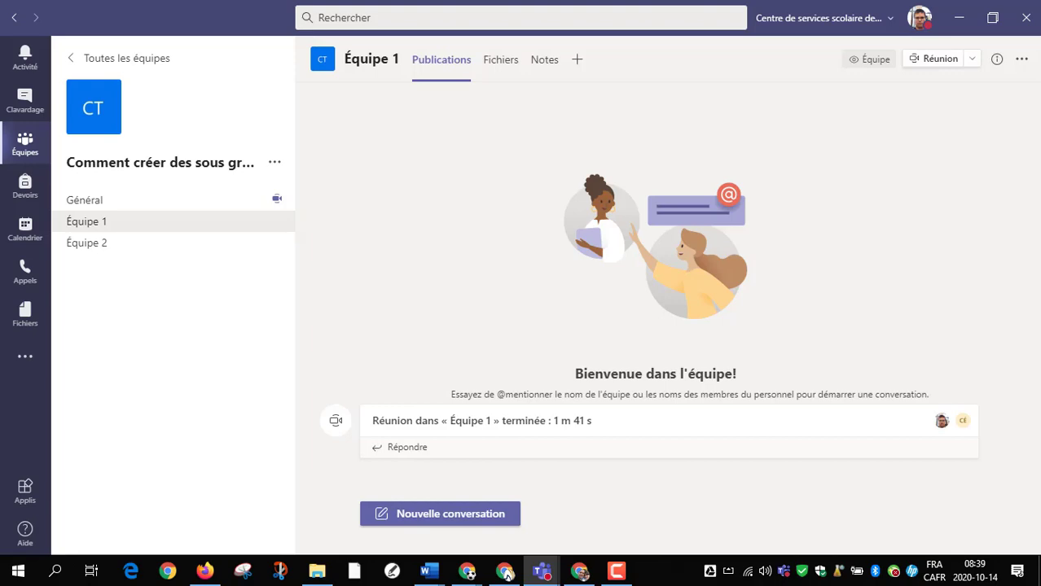
left_click(542, 571)
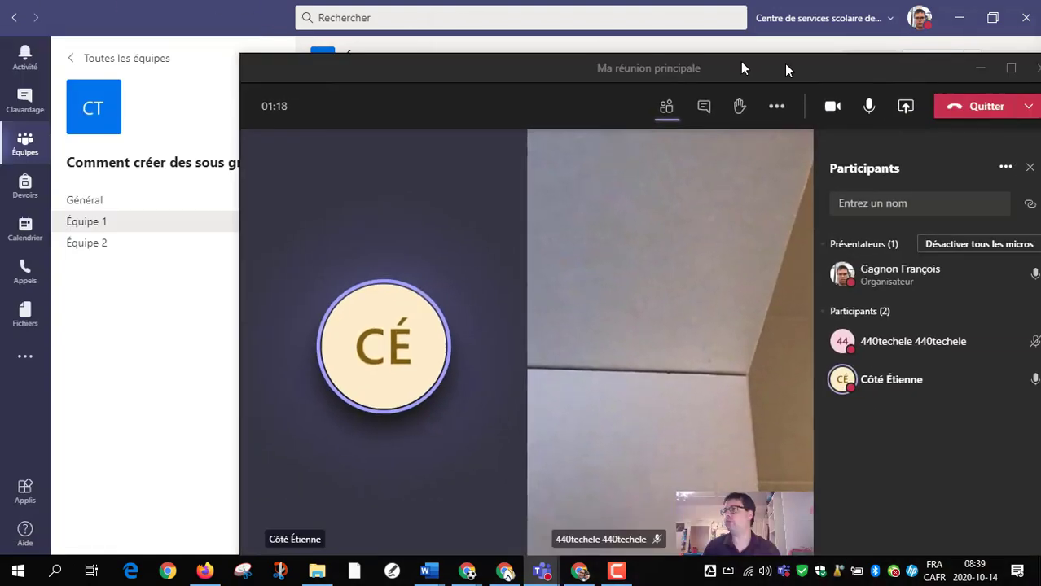
left_click_drag(741, 63, 696, 24)
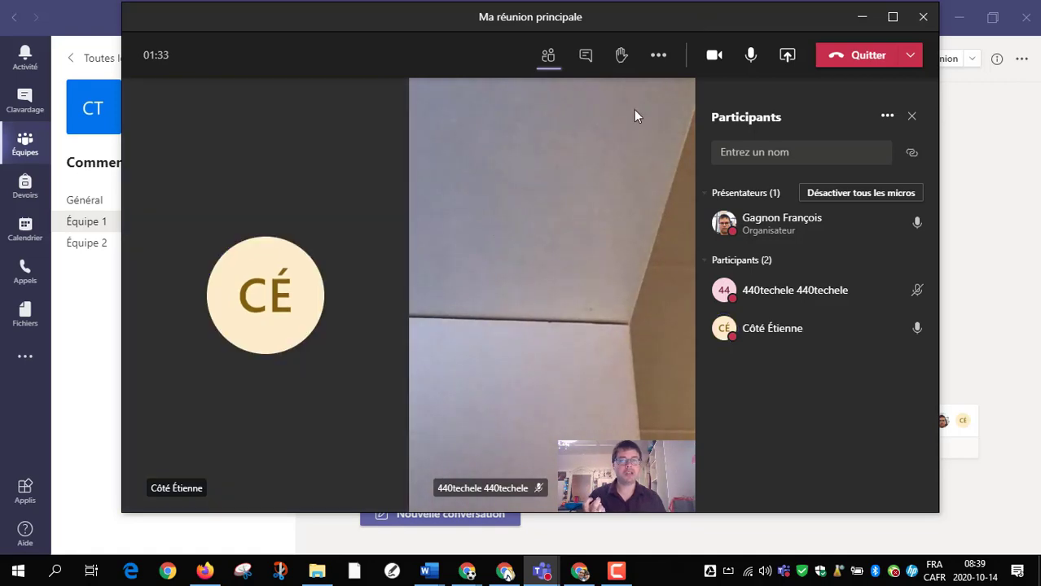
left_click_drag(795, 30, 1, 49)
left_click(102, 223)
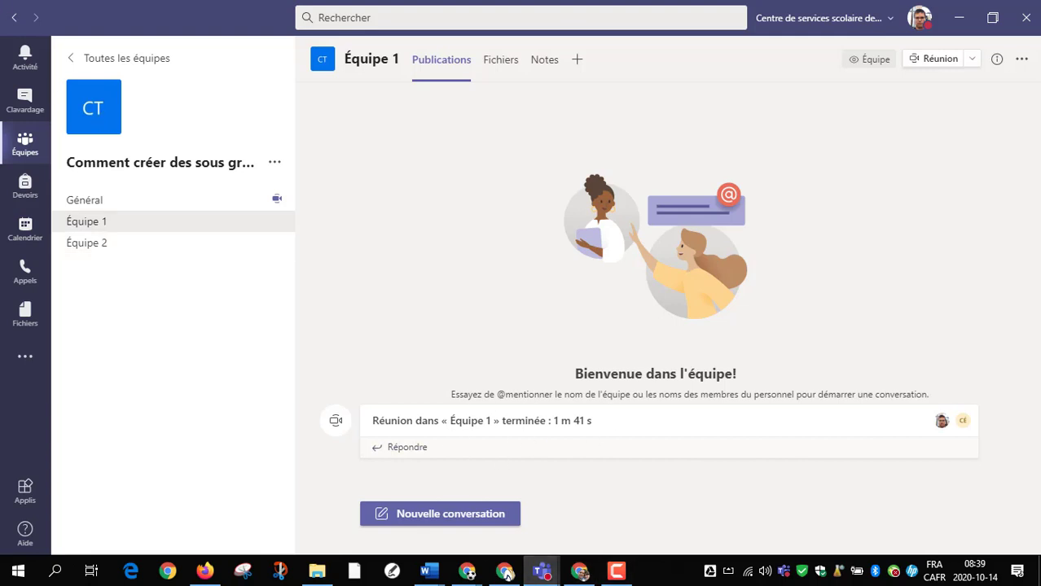
left_click_drag(5, 28, 406, 20)
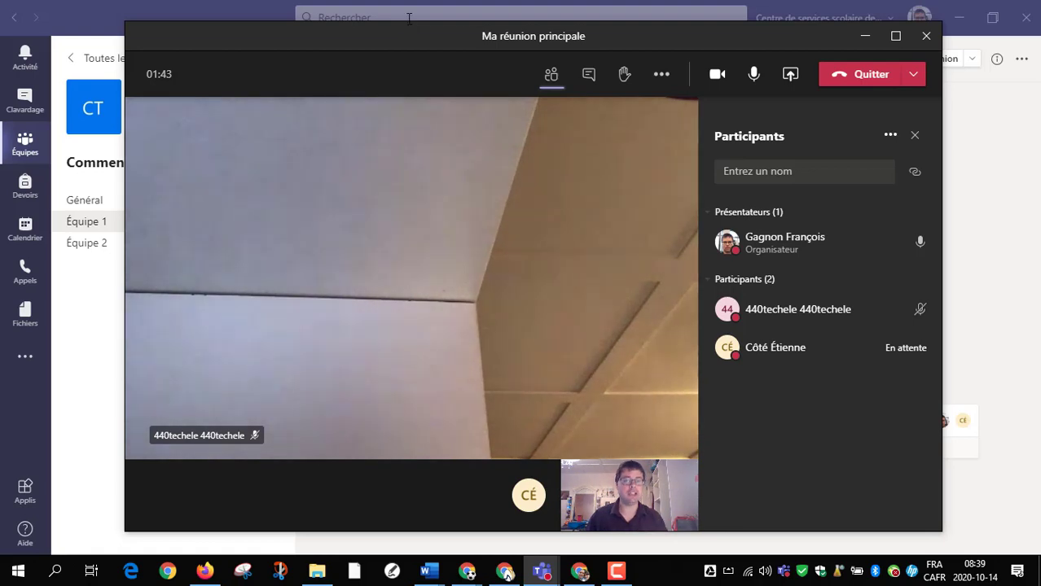
left_click_drag(727, 32, 0, 49)
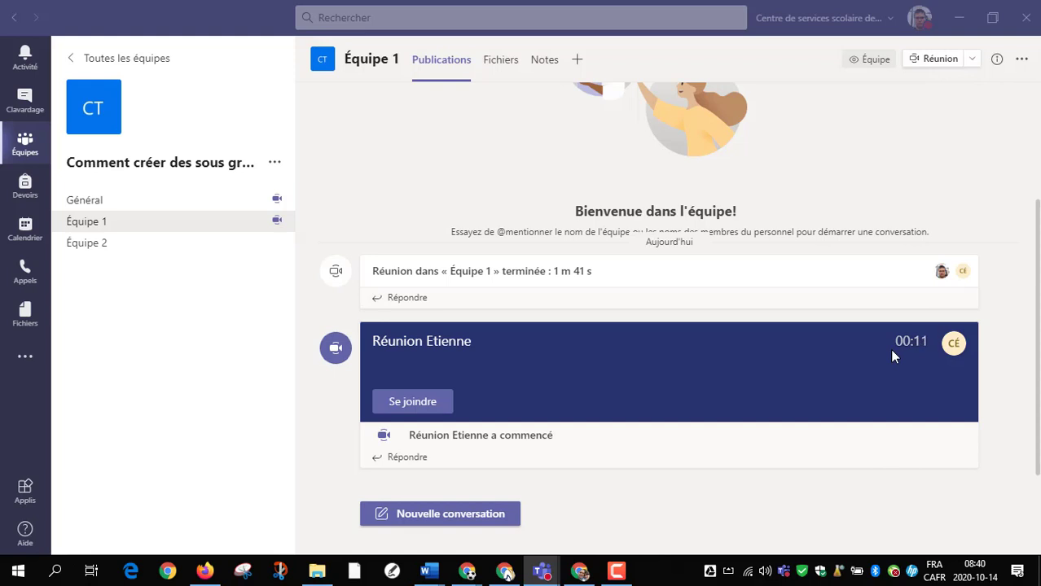
- Join the ongoing meeting in the Équipe 1 channel, turn on the camera, and move the meeting window off the channel list
left_click(412, 410)
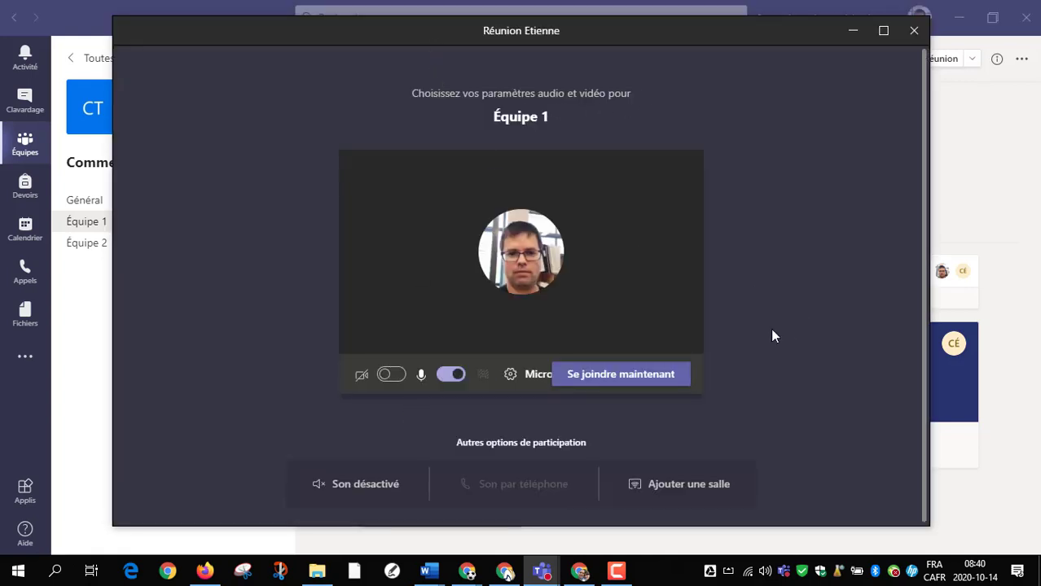
left_click(624, 378)
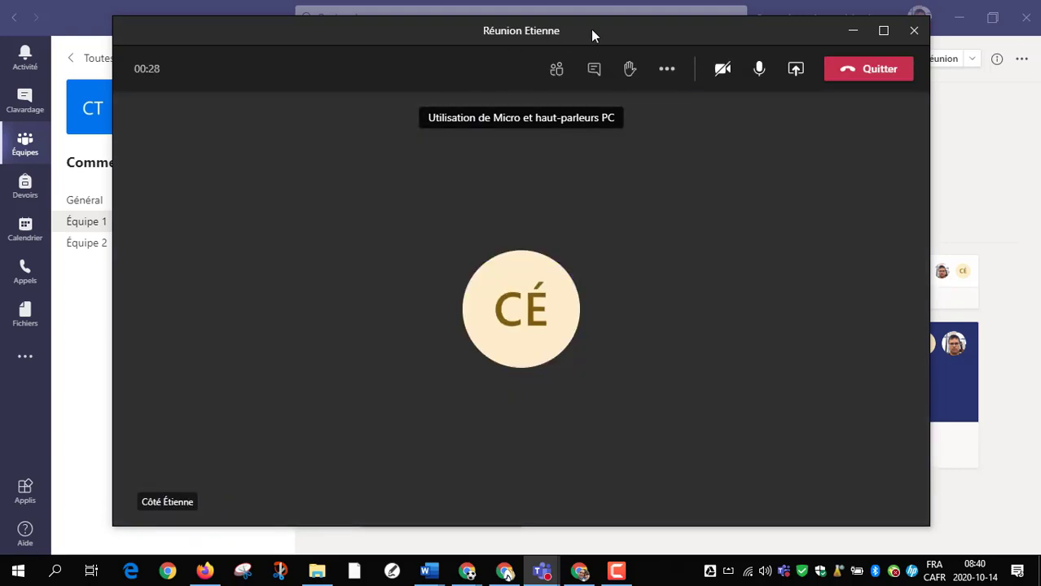
left_click_drag(592, 32, 832, 55)
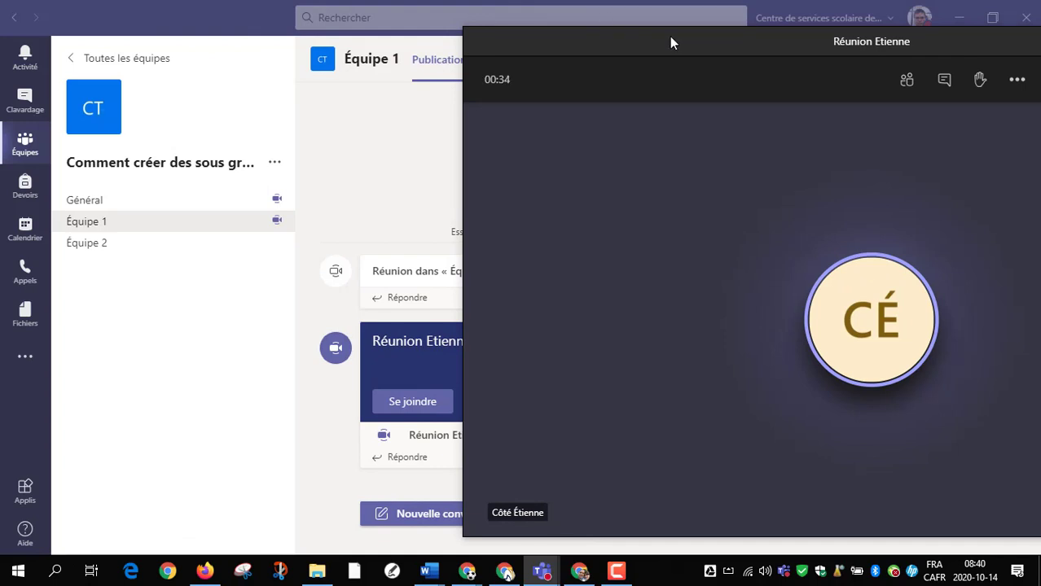
left_click_drag(705, 51, 455, 44)
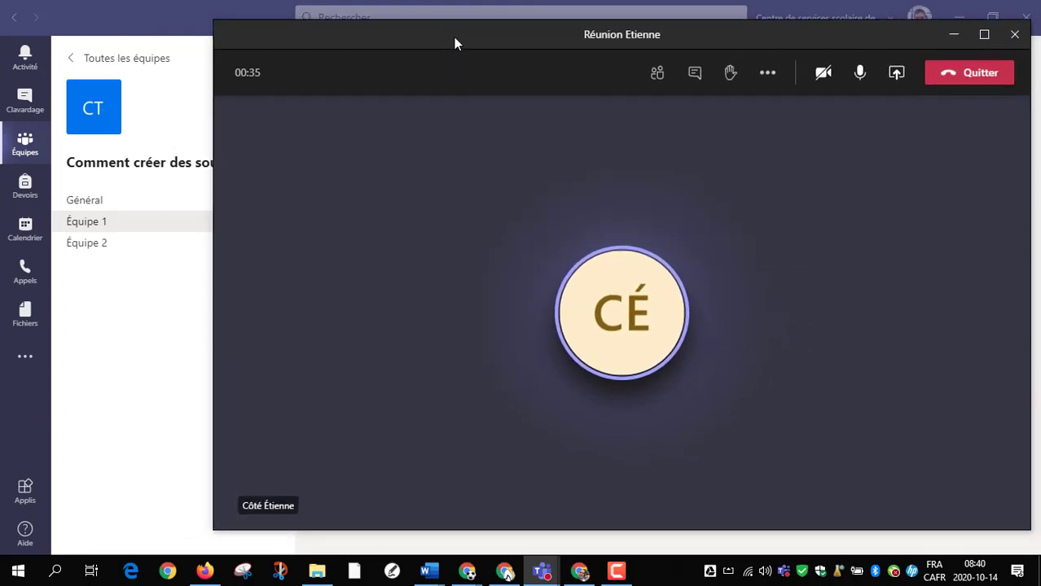
left_click(830, 82)
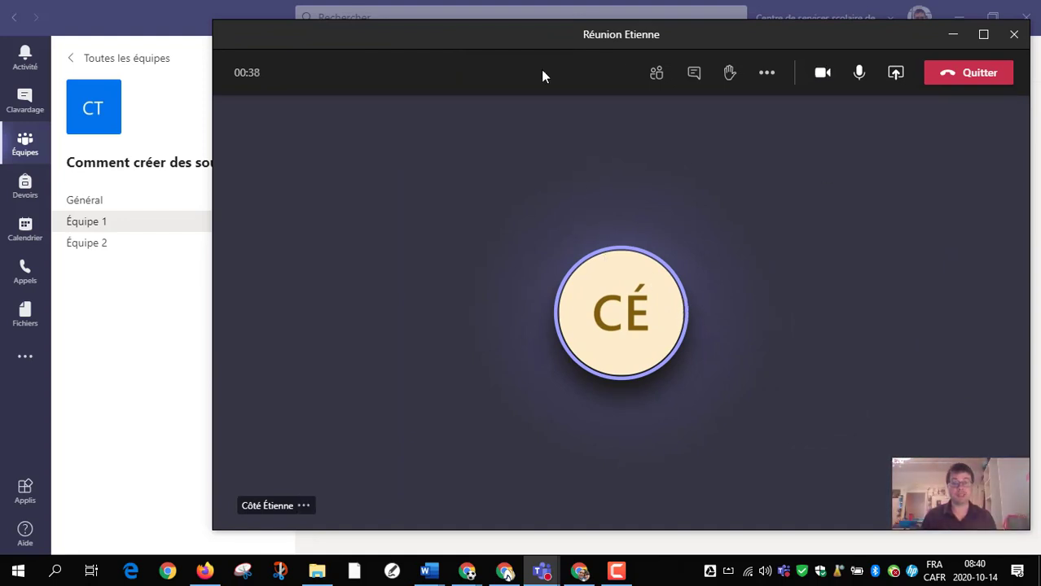
left_click_drag(413, 37, 662, 37)
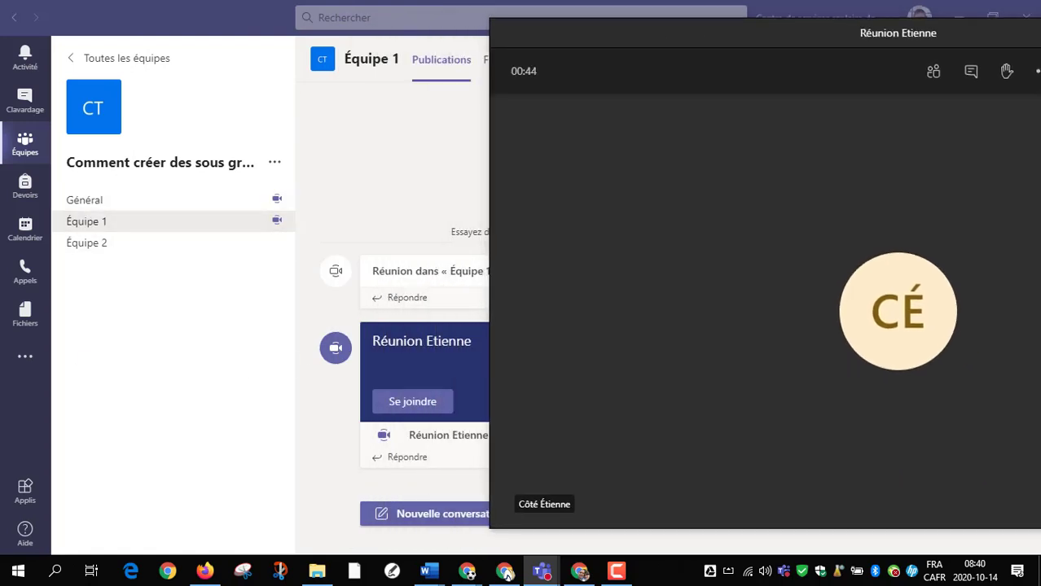
- Bring the main meeting window back on screen and examine its hold status
left_click_drag(1, 16, 587, 36)
left_click_drag(417, 384, 496, 386)
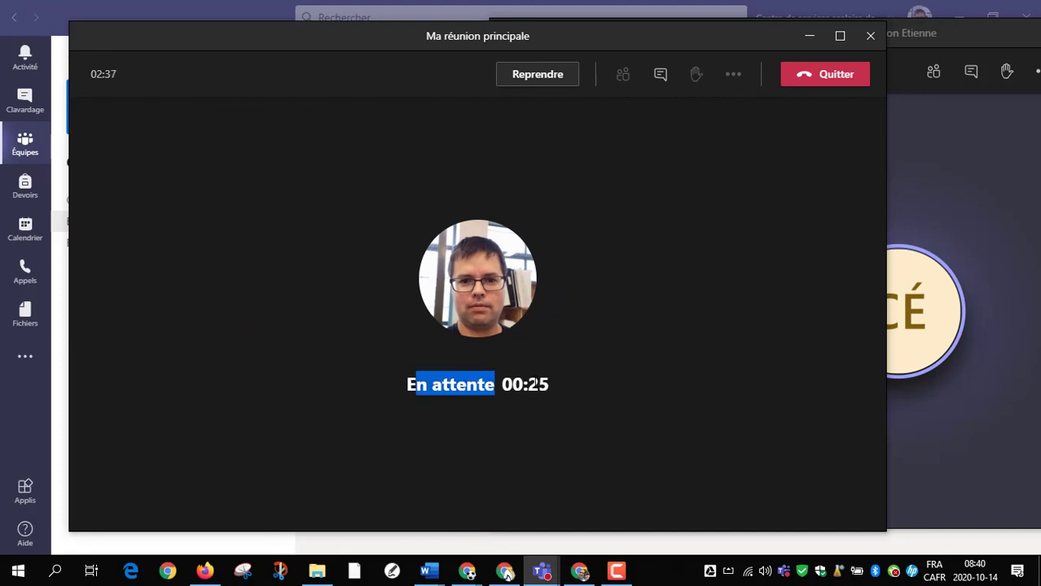
left_click(576, 394)
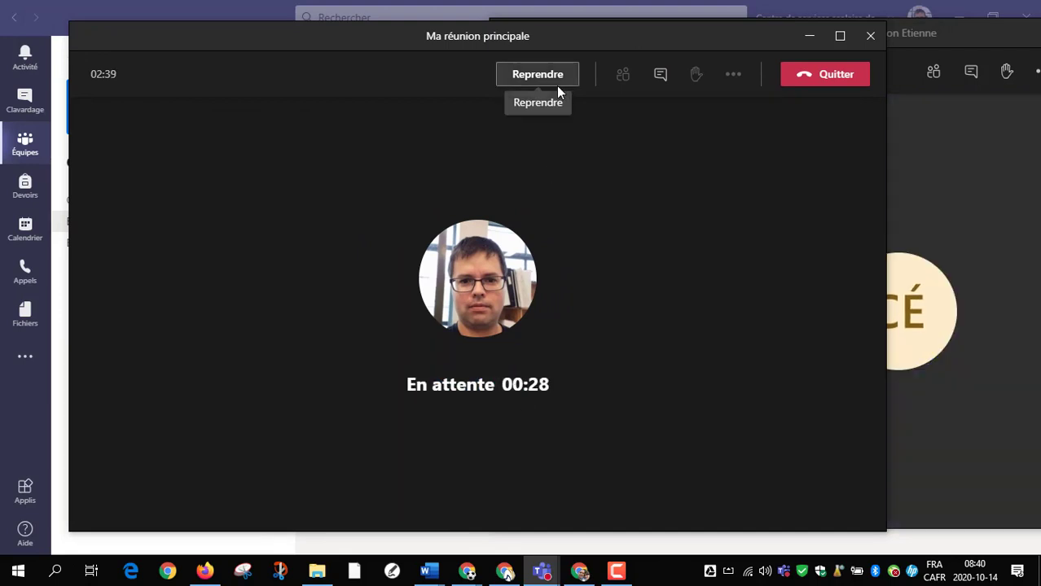
- Compare the Équipe 1 meeting with the main meeting, and move the Équipe 1 meeting window fully into view
left_click(967, 33)
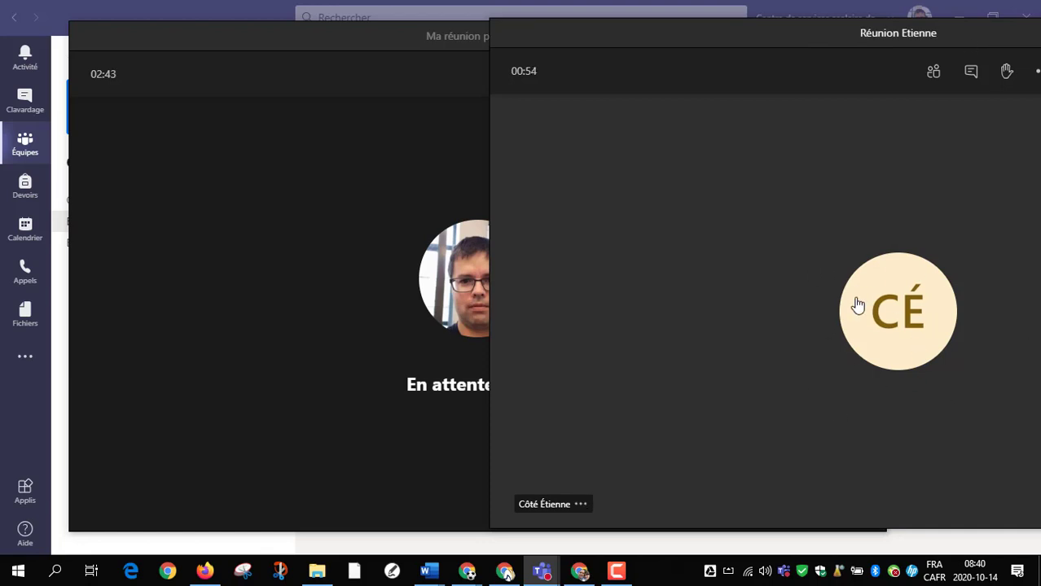
mouse_move(857, 305)
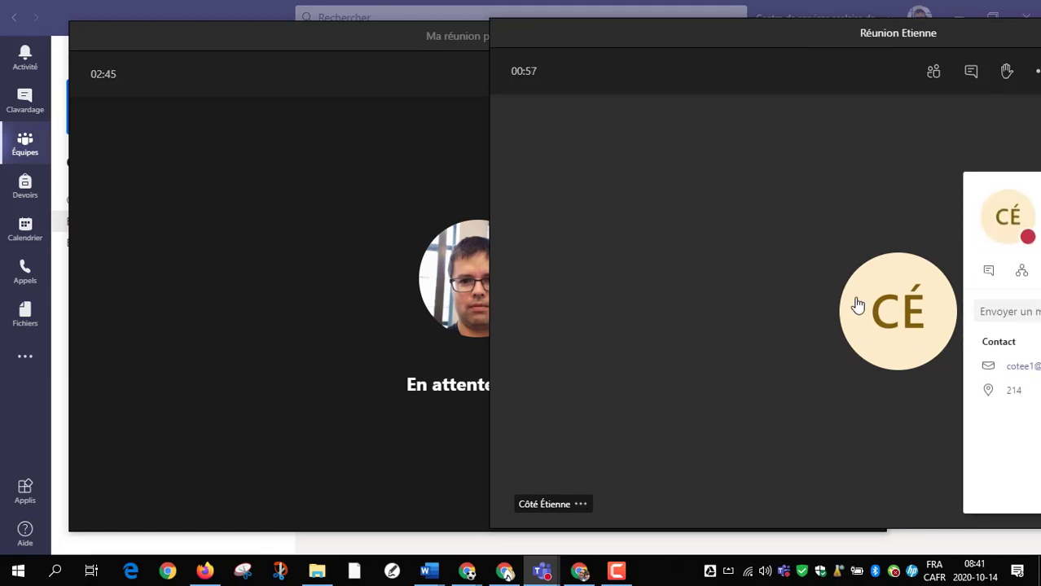
left_click(382, 36)
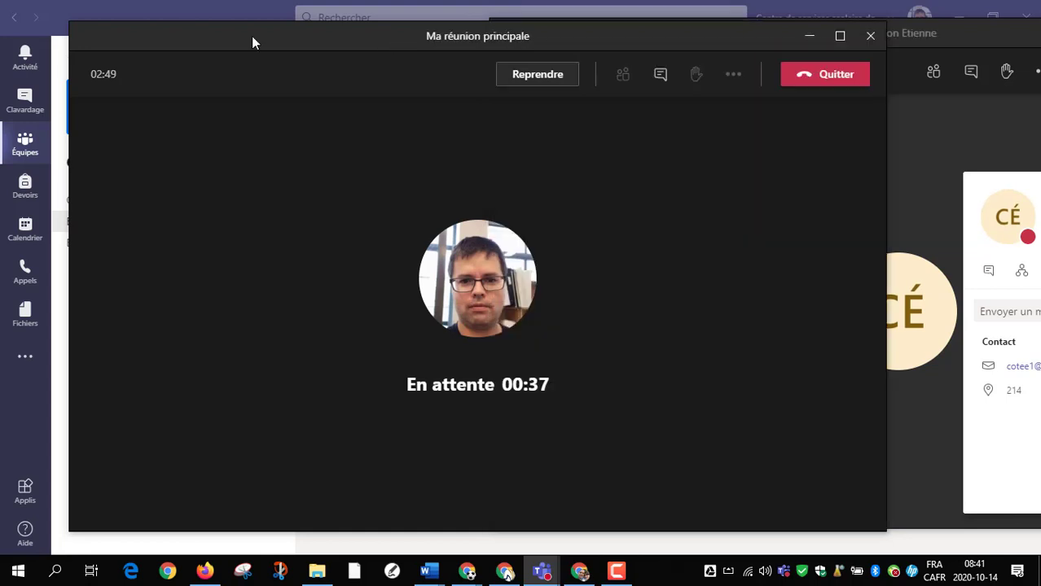
left_click_drag(654, 25, 351, 33)
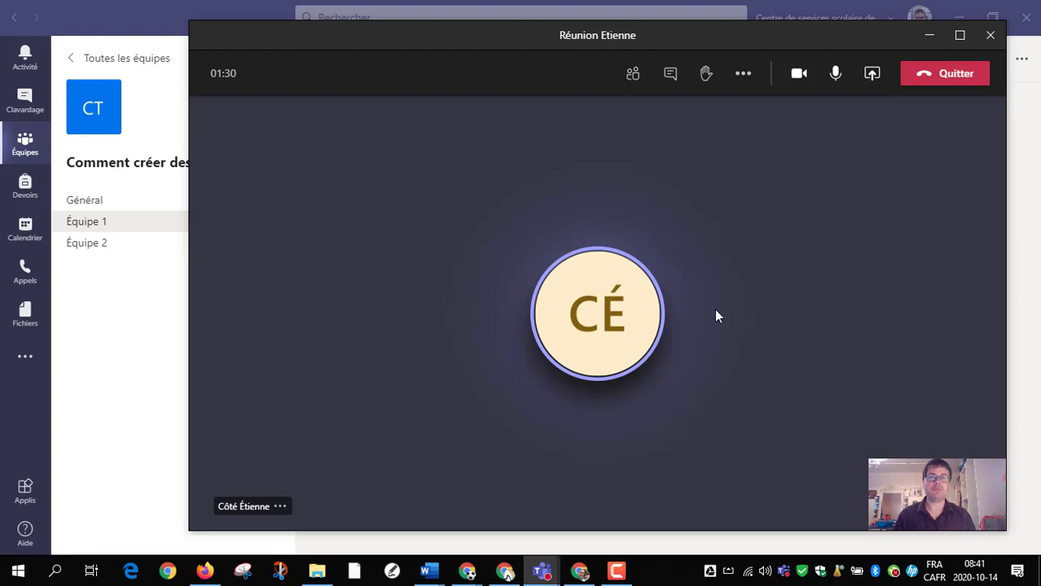
- Leave the Équipe 1 meeting and review the ended meeting's entry in the channel posts
left_click(913, 81)
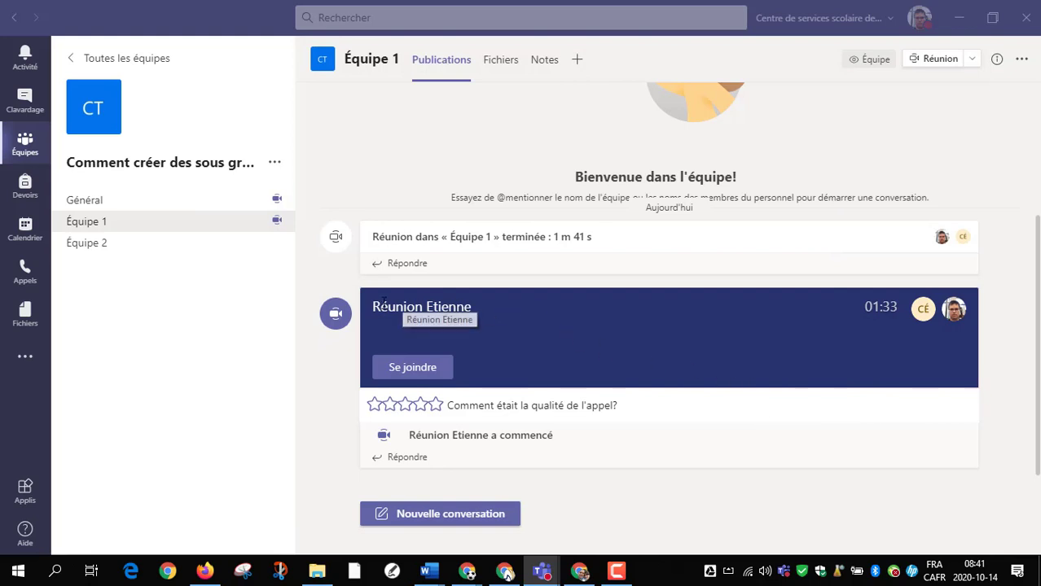
left_click_drag(372, 306, 420, 394)
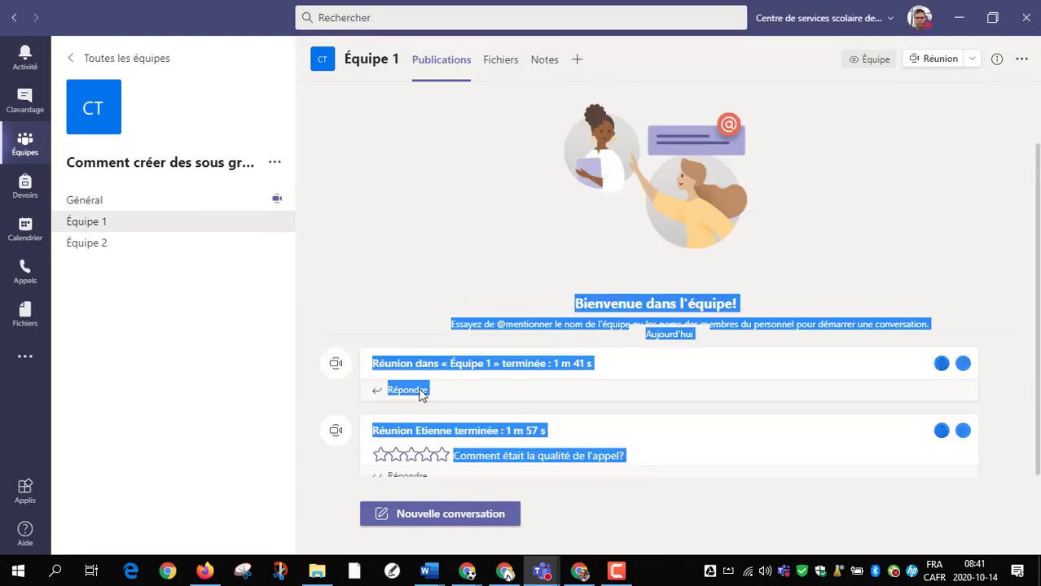
left_click(360, 267)
left_click(396, 436)
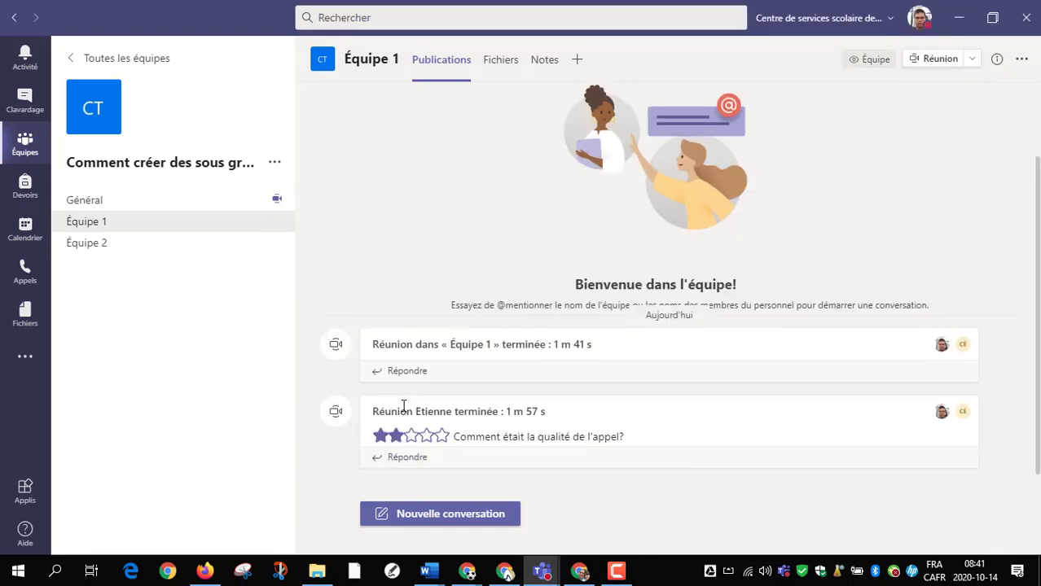
left_click_drag(388, 410, 552, 418)
left_click(422, 236)
left_click_drag(374, 411, 457, 409)
left_click(500, 413)
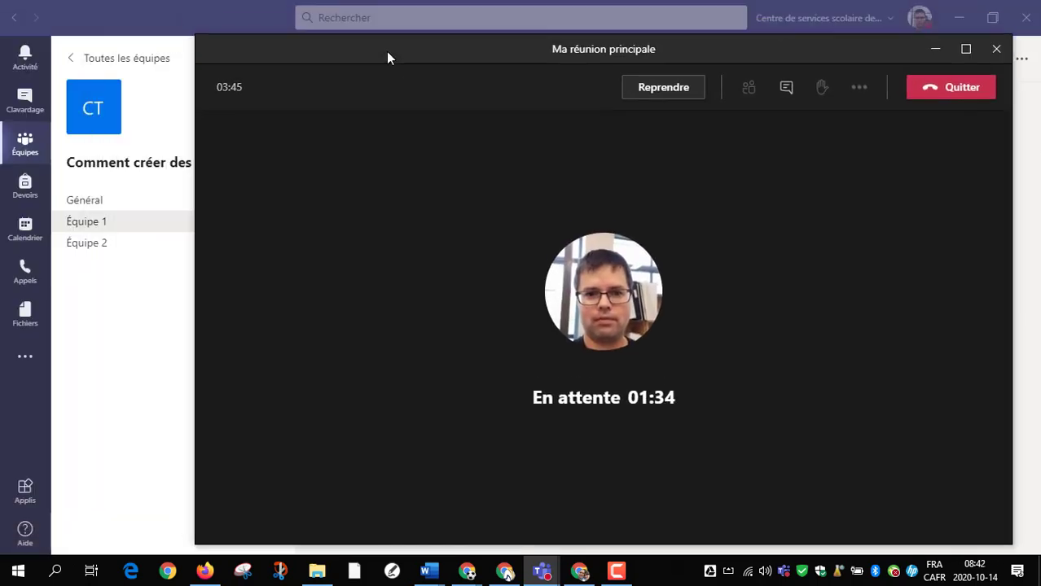
- Maximize the on-hold main meeting window and resume the meeting
double_click(390, 52)
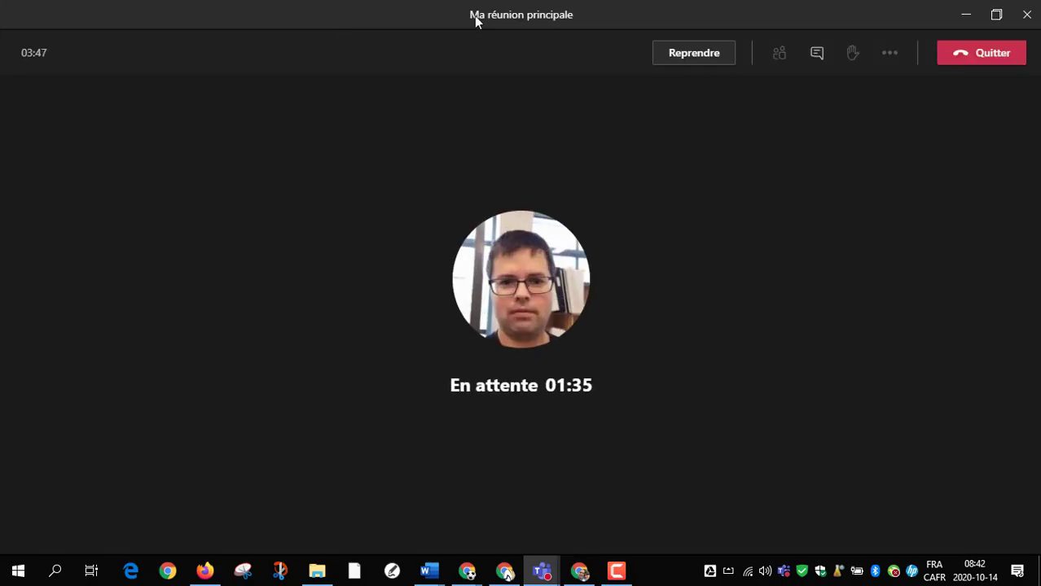
mouse_move(521, 16)
left_mouse_down()
mouse_move(551, 7)
mouse_move(518, 29)
left_mouse_up()
double_click(519, 30)
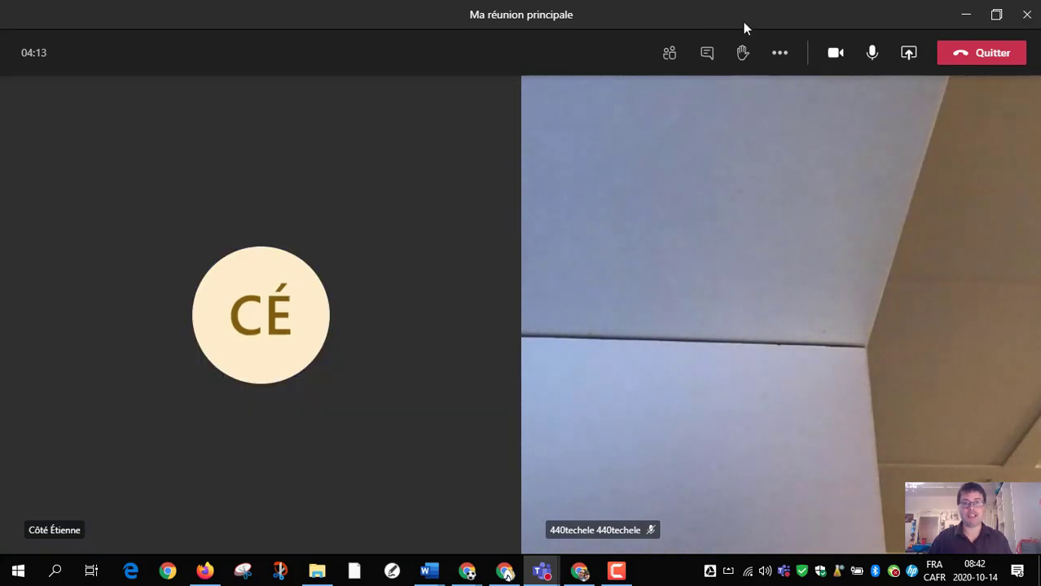
- Move the main meeting window aside and post "Salut! J'ai besoin d'aide" in the Général channel, mentioning the first suggested participant
left_click_drag(751, 17, 944, 86)
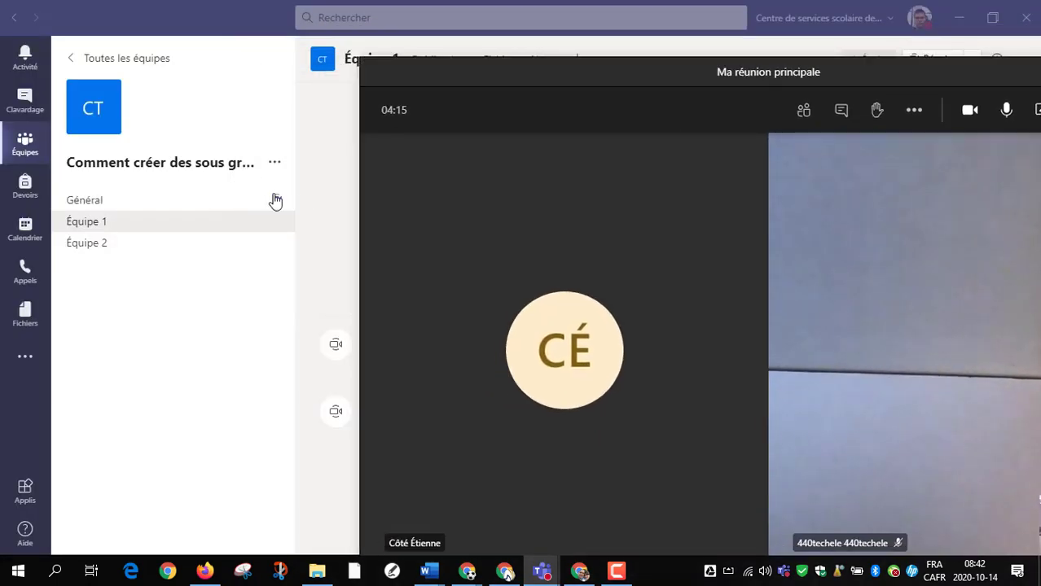
left_click(133, 203)
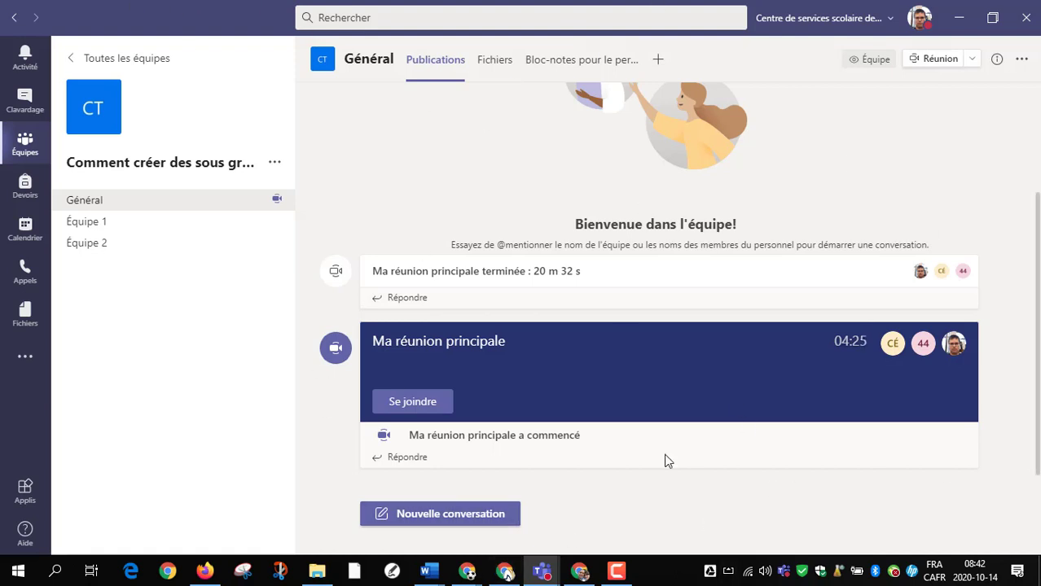
left_click(450, 515)
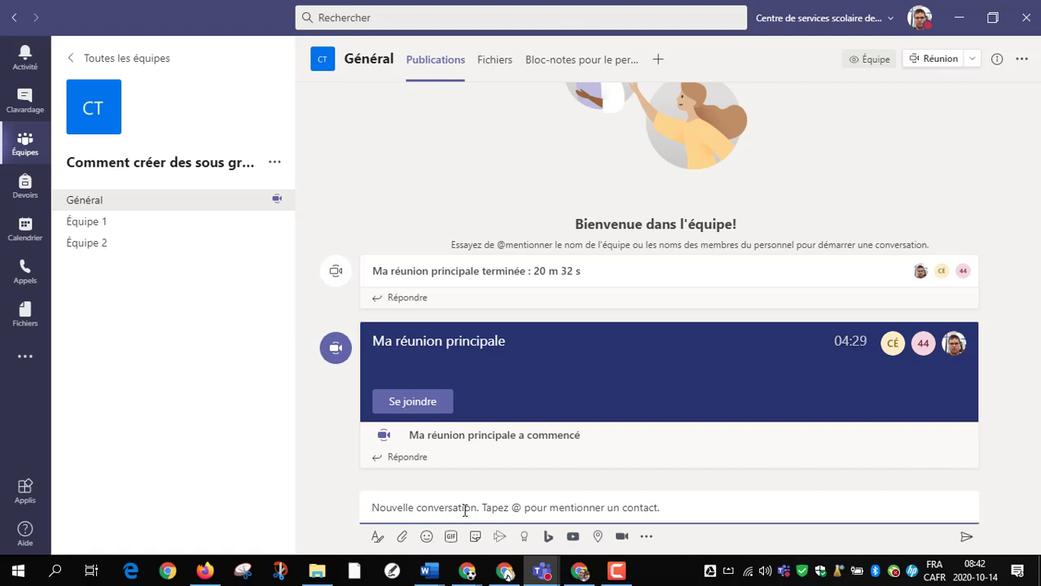
type("Salut!")
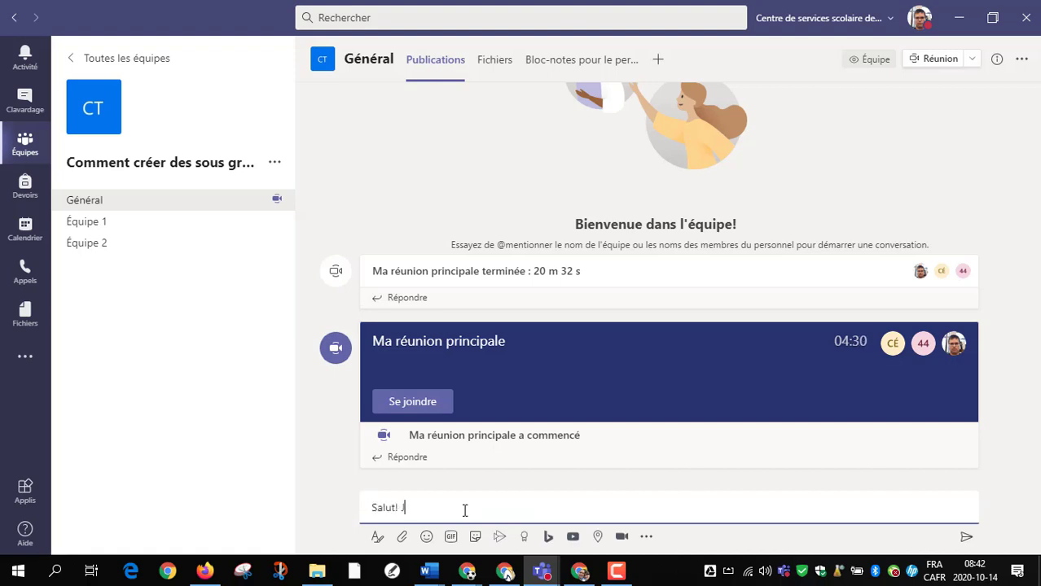
type(" J'ai besoin d'aide @")
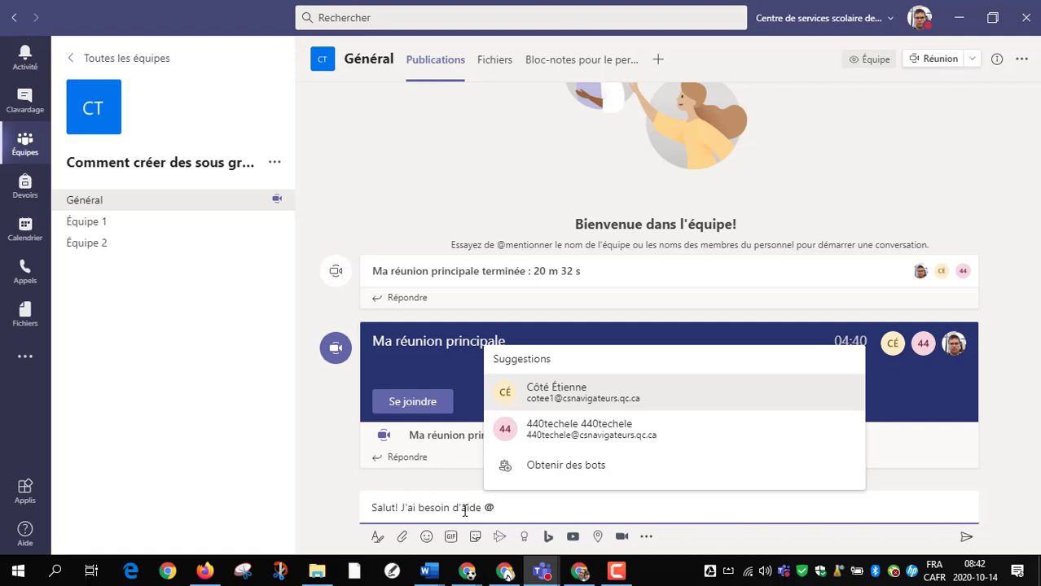
left_click(577, 392)
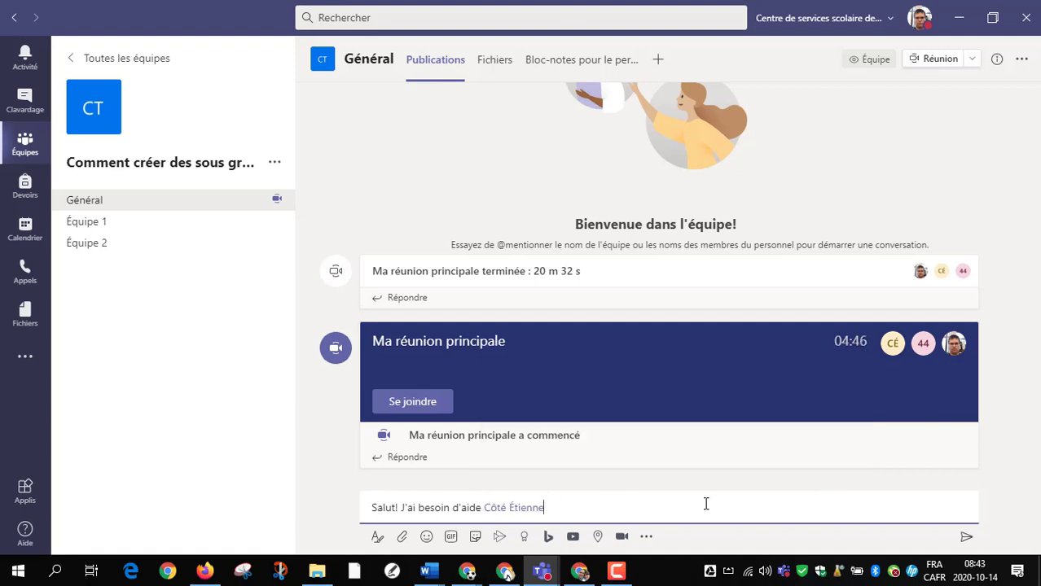
left_click(965, 537)
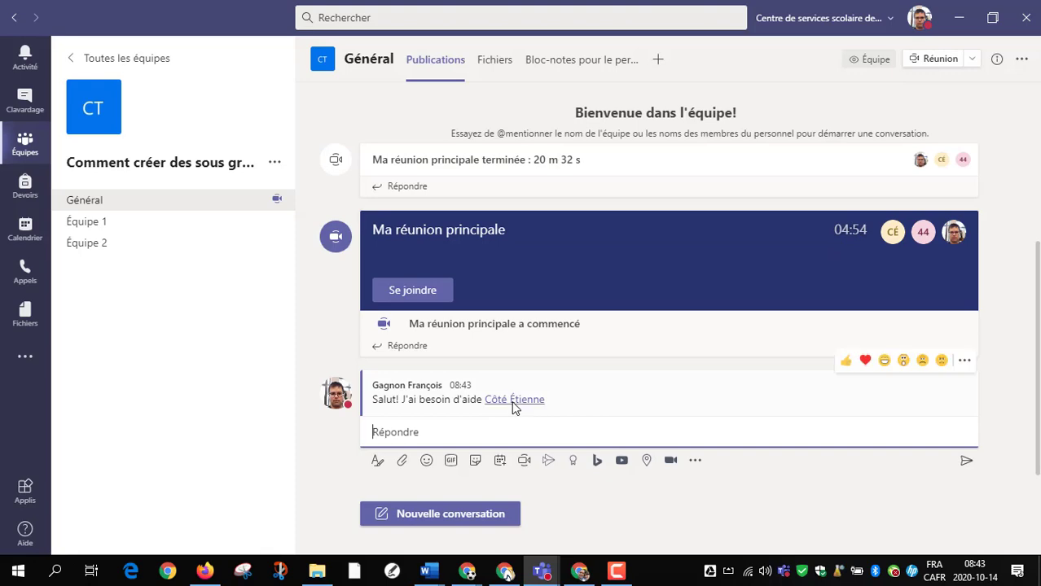
- Return to the main meeting window and maximize it to fill the screen
mouse_move(547, 574)
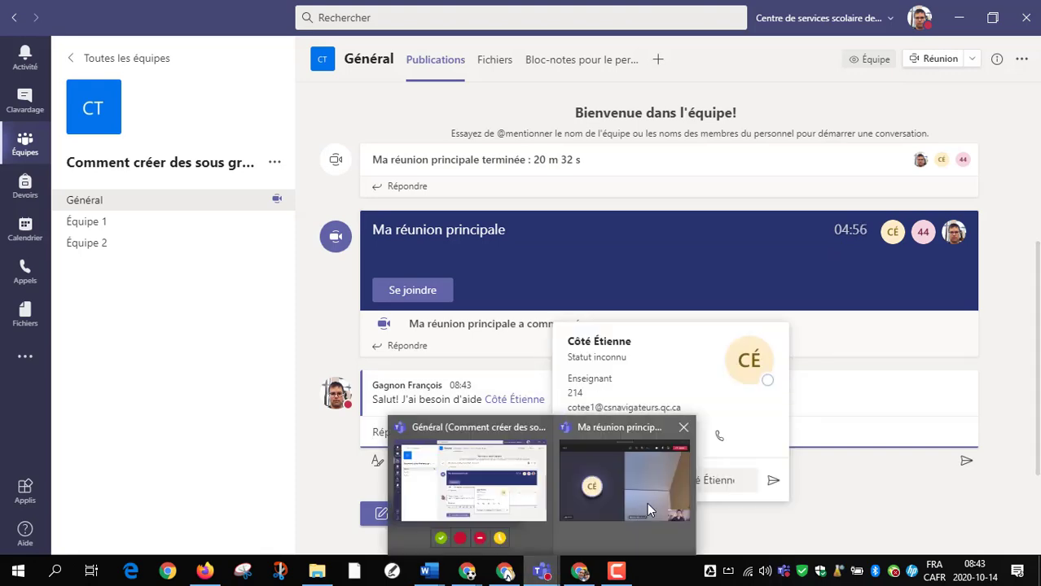
left_click(647, 502)
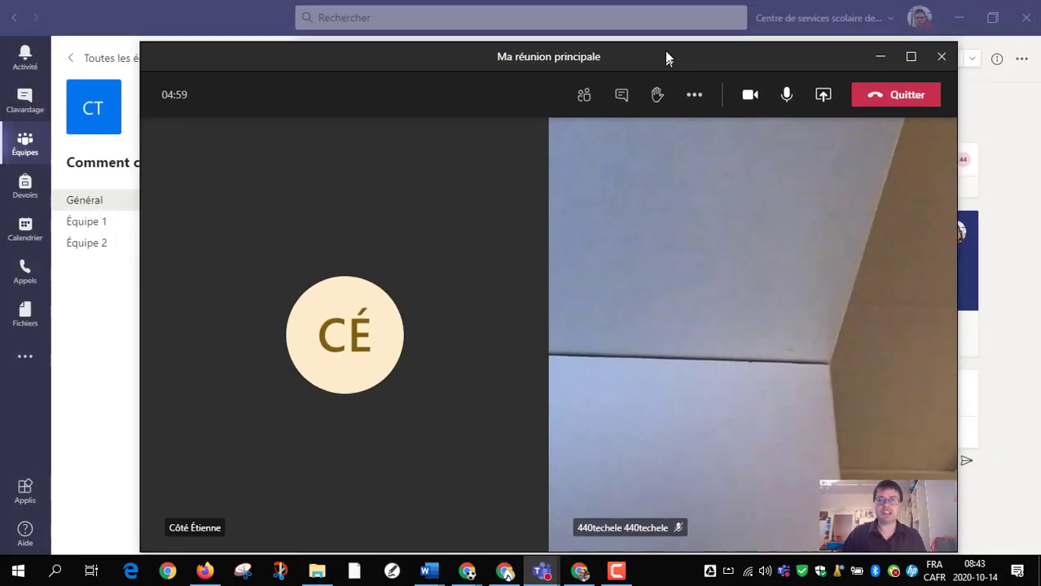
double_click(661, 39)
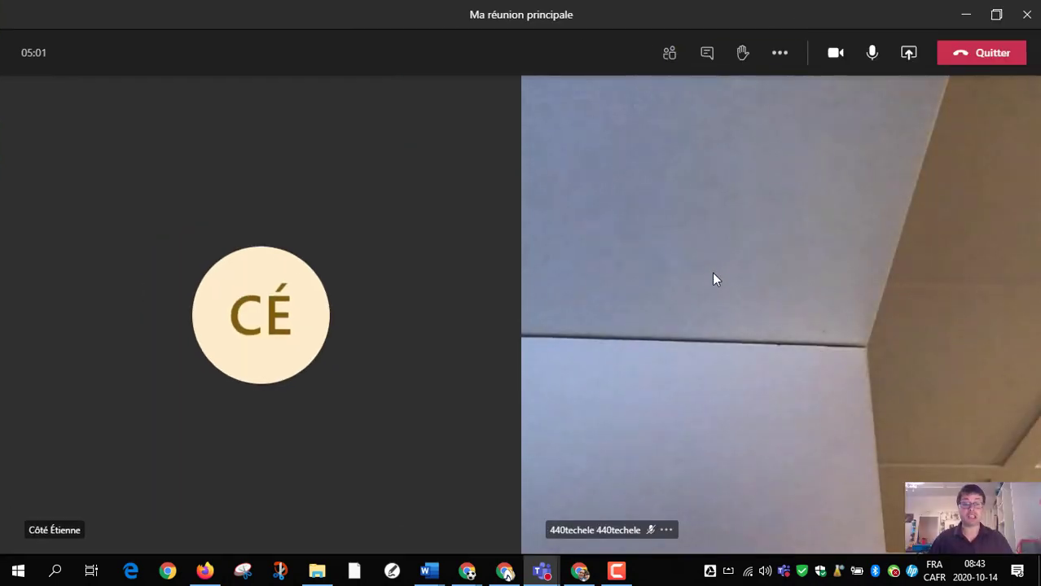